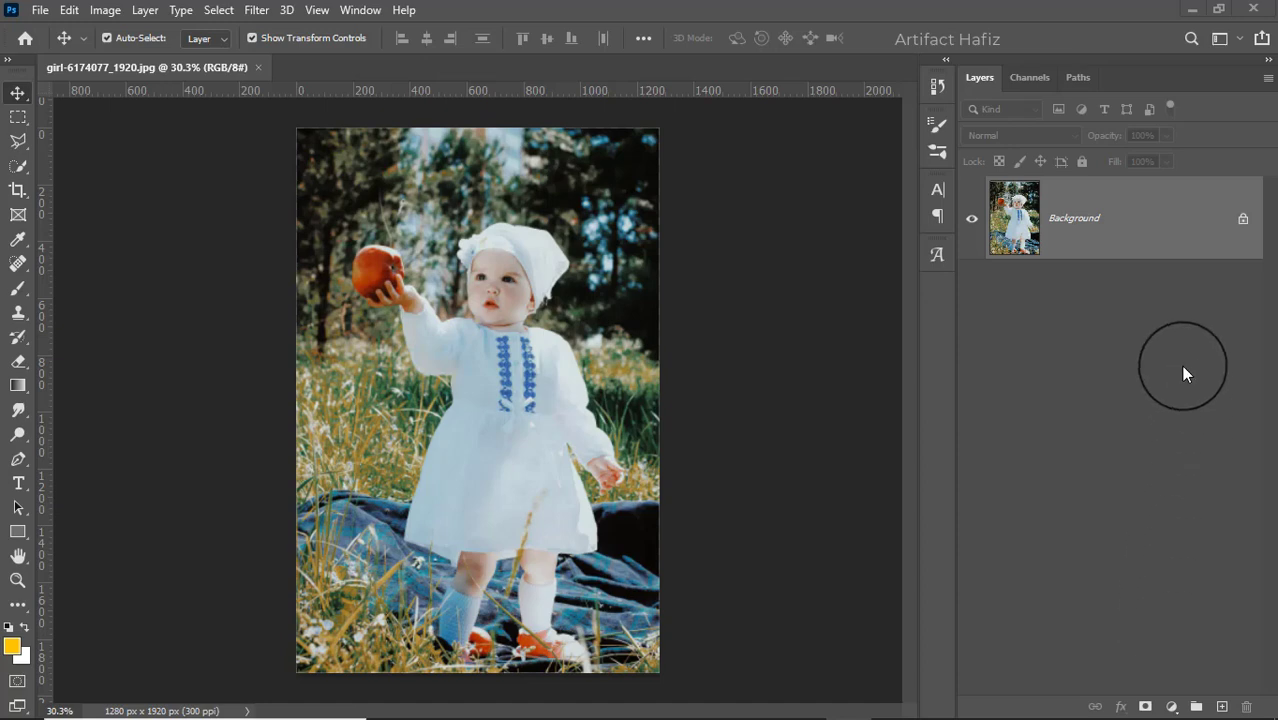
Duplicate the Background layer, convert the copy to a smart object, and launch Camera Raw Filter on it
{"action": "left_click_drag", "start_coordinate": [1112, 213], "coordinate": [1216, 706]}
{"action": "left_click", "coordinate": [257, 10]}
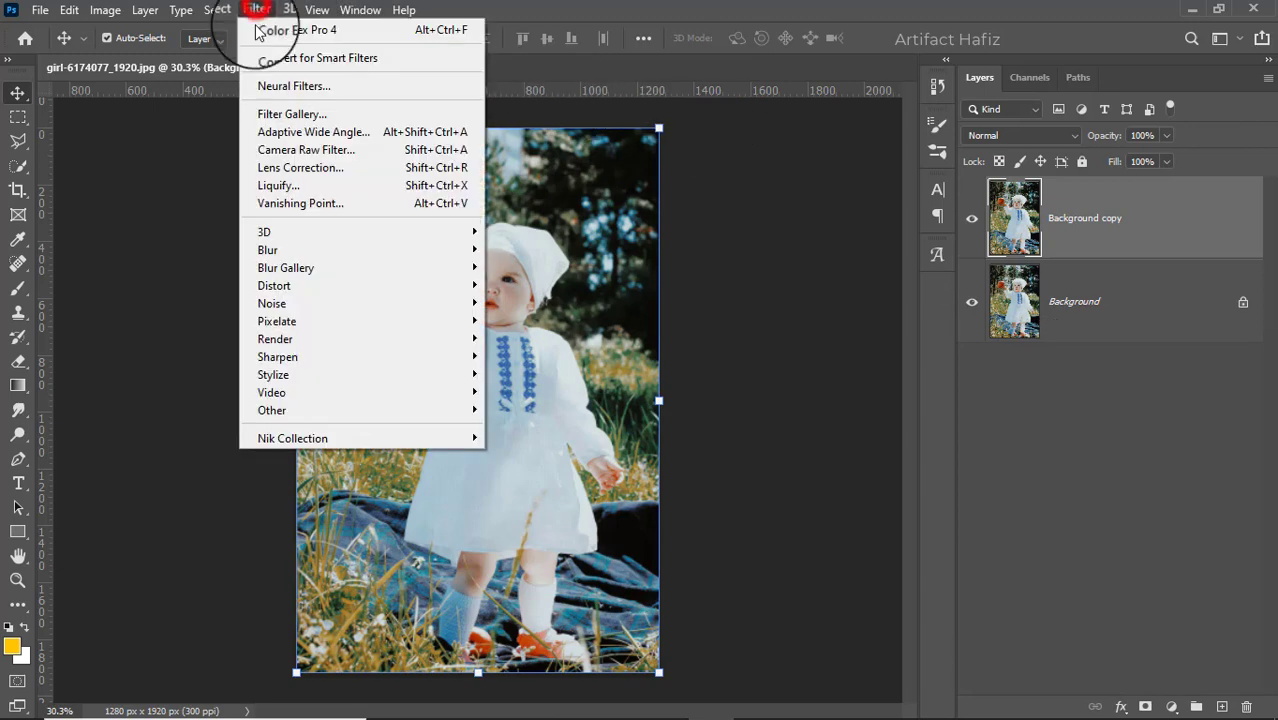
{"action": "left_click", "coordinate": [300, 58]}
{"action": "left_click", "coordinate": [257, 10]}
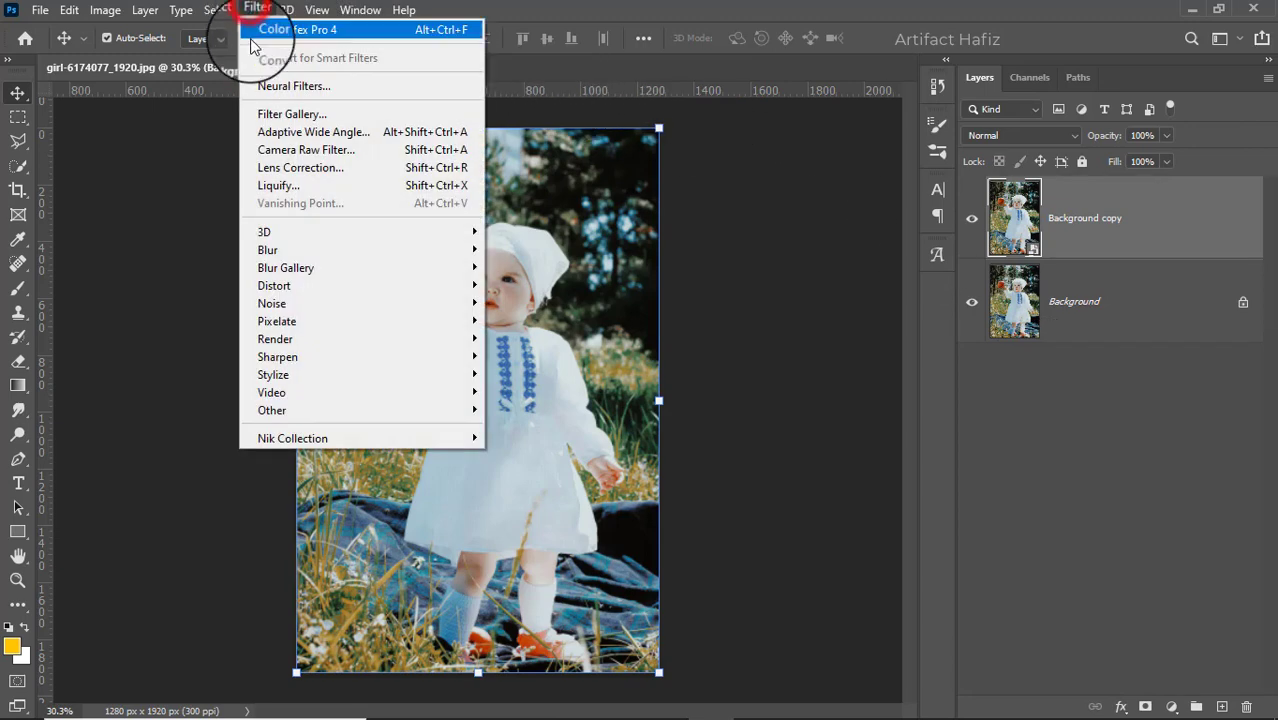
{"action": "left_click", "coordinate": [288, 150]}
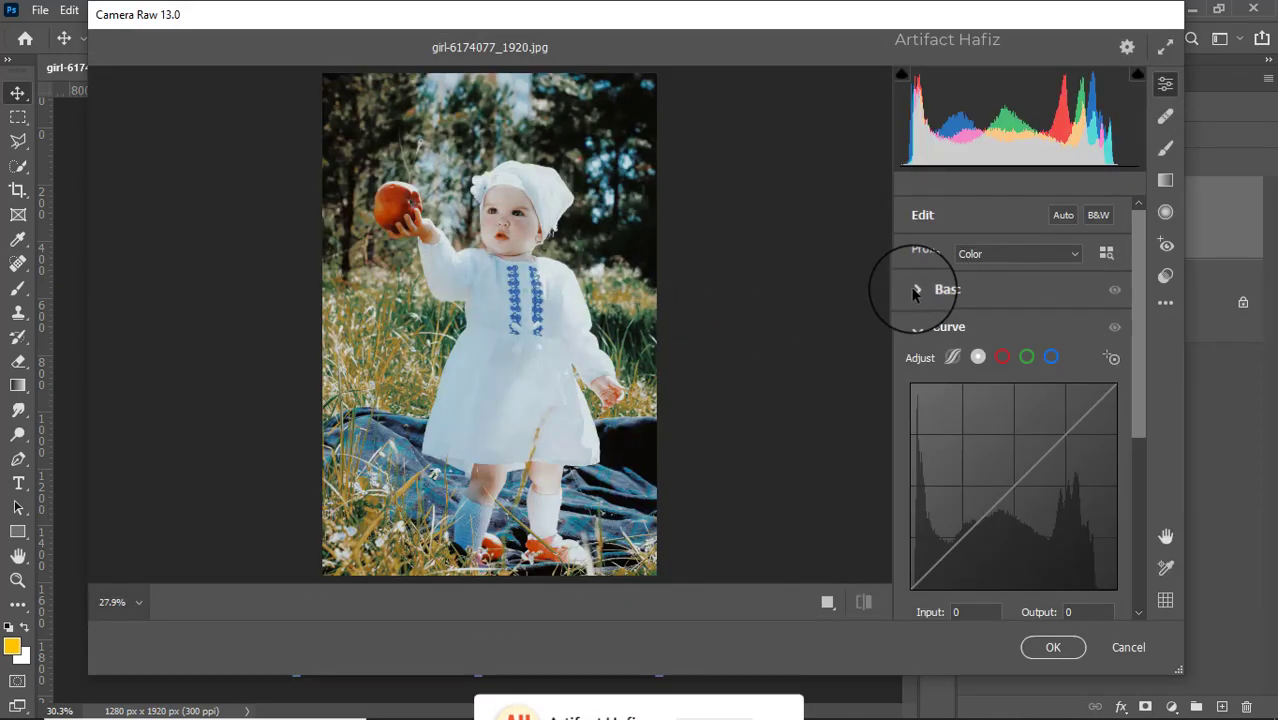
Set Exposure -0.70, Contrast -31, Highlights -93, Shadows +8, Whites +59 and Blacks +37
{"action": "left_click", "coordinate": [938, 290]}
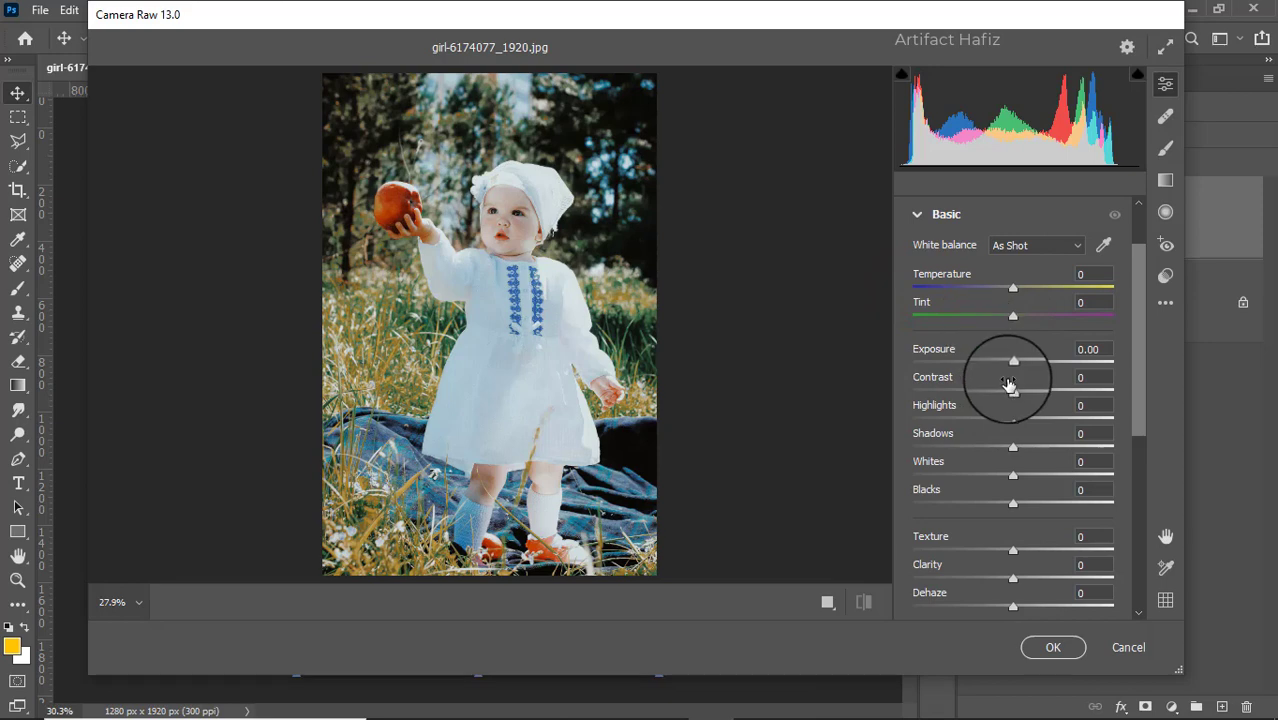
{"action": "left_click_drag", "start_coordinate": [1013, 363], "coordinate": [998, 362]}
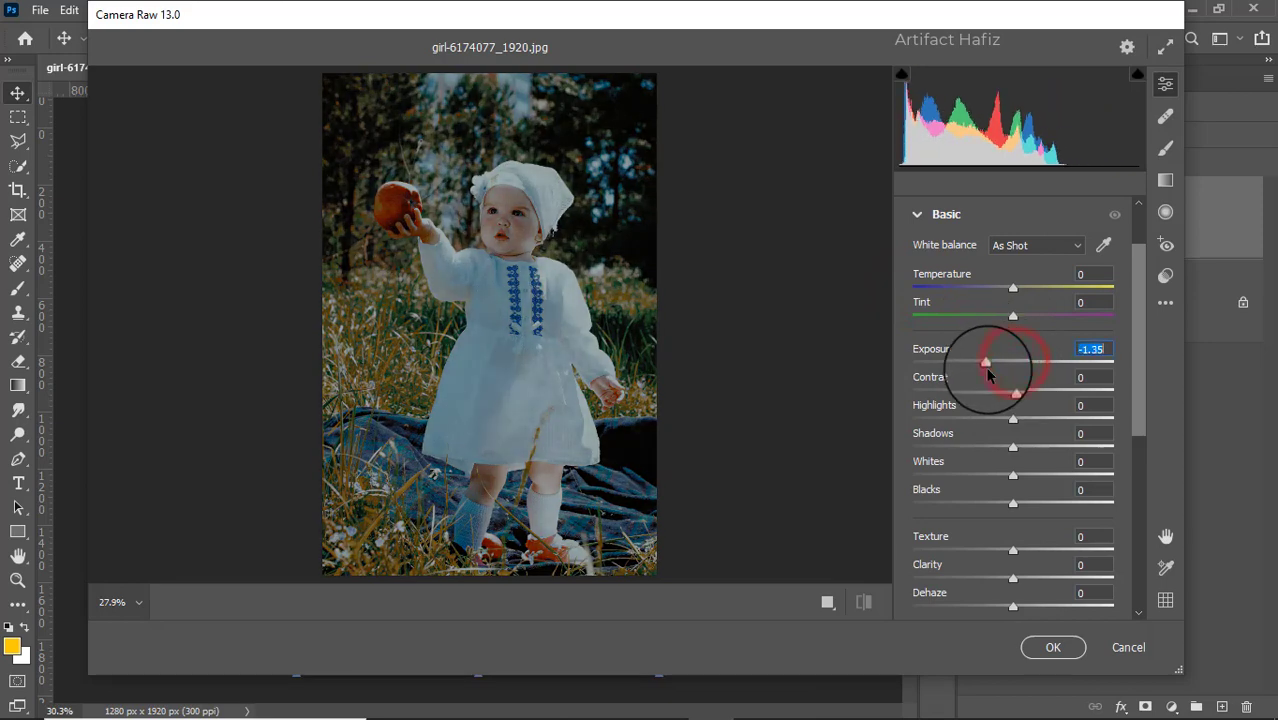
{"action": "left_click_drag", "start_coordinate": [1013, 420], "coordinate": [891, 430]}
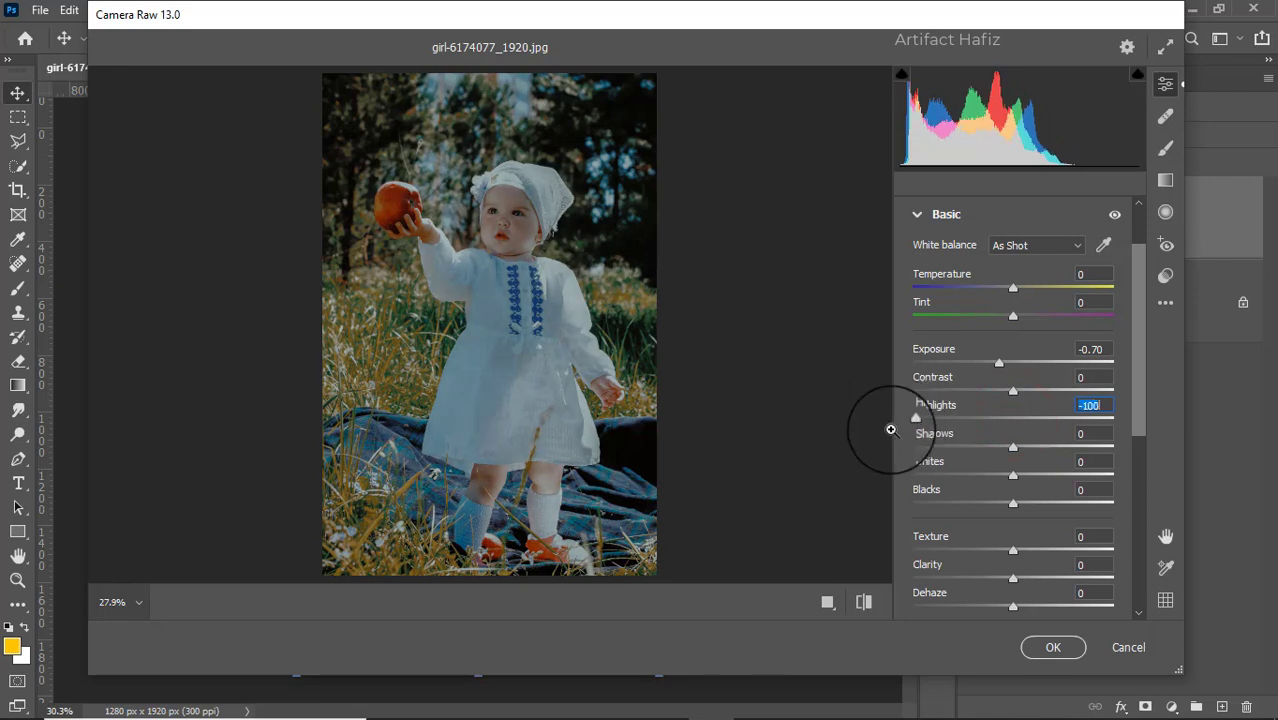
{"action": "left_click_drag", "start_coordinate": [1013, 474], "coordinate": [1071, 479]}
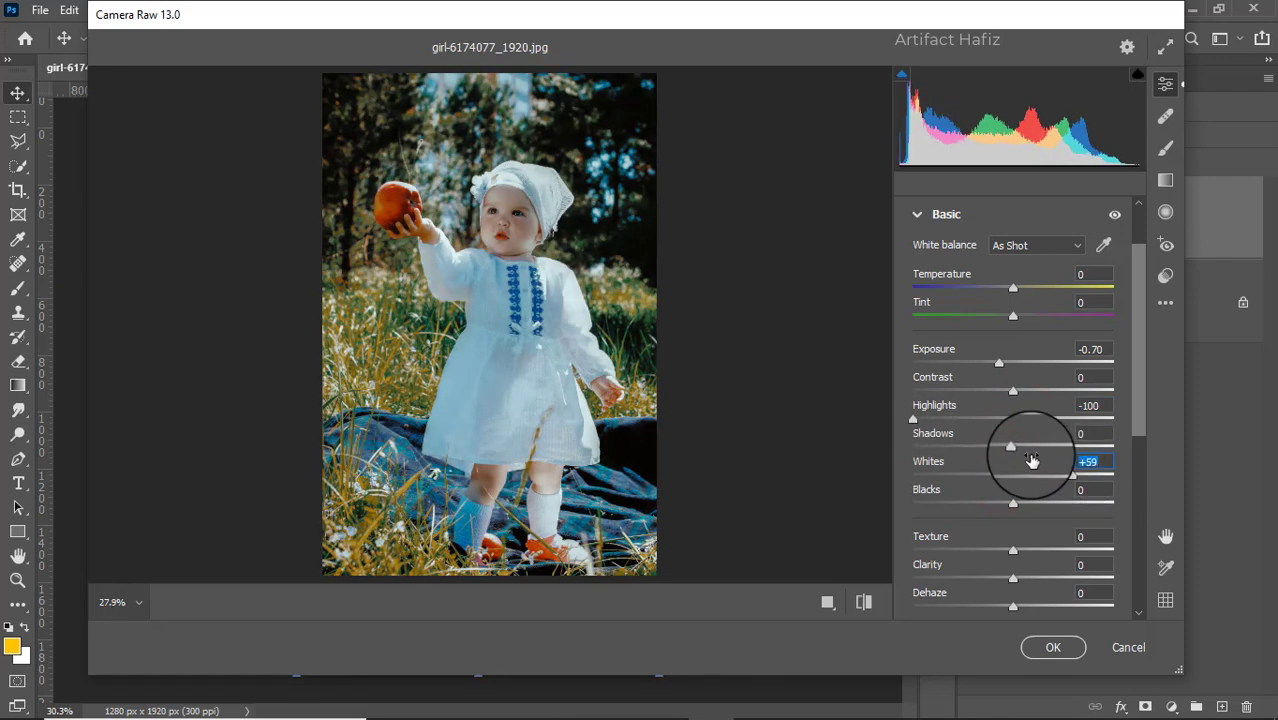
{"action": "mouse_move", "coordinate": [1013, 446]}
{"action": "left_mouse_down"}
{"action": "mouse_move", "coordinate": [1053, 441]}
{"action": "mouse_move", "coordinate": [1024, 445]}
{"action": "left_mouse_up"}
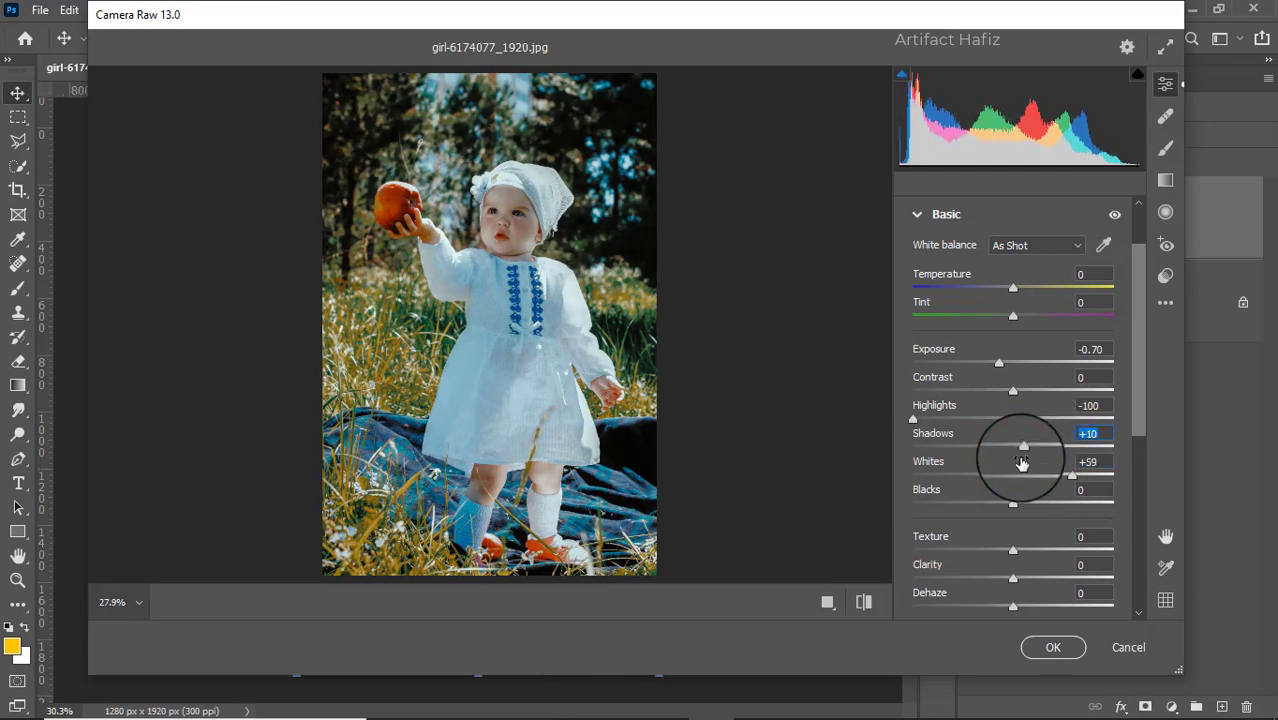
{"action": "left_click_drag", "start_coordinate": [1013, 501], "coordinate": [1050, 503]}
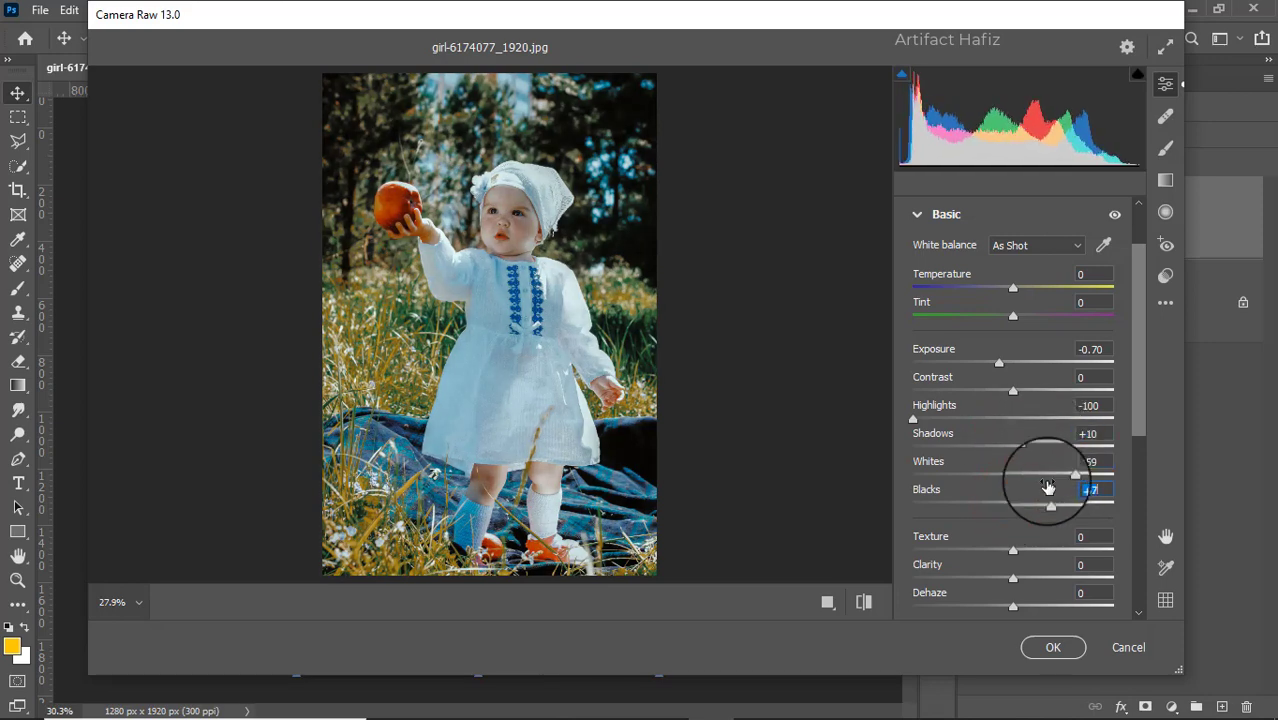
{"action": "left_click_drag", "start_coordinate": [1018, 447], "coordinate": [1017, 413]}
{"action": "left_click_drag", "start_coordinate": [913, 419], "coordinate": [920, 419]}
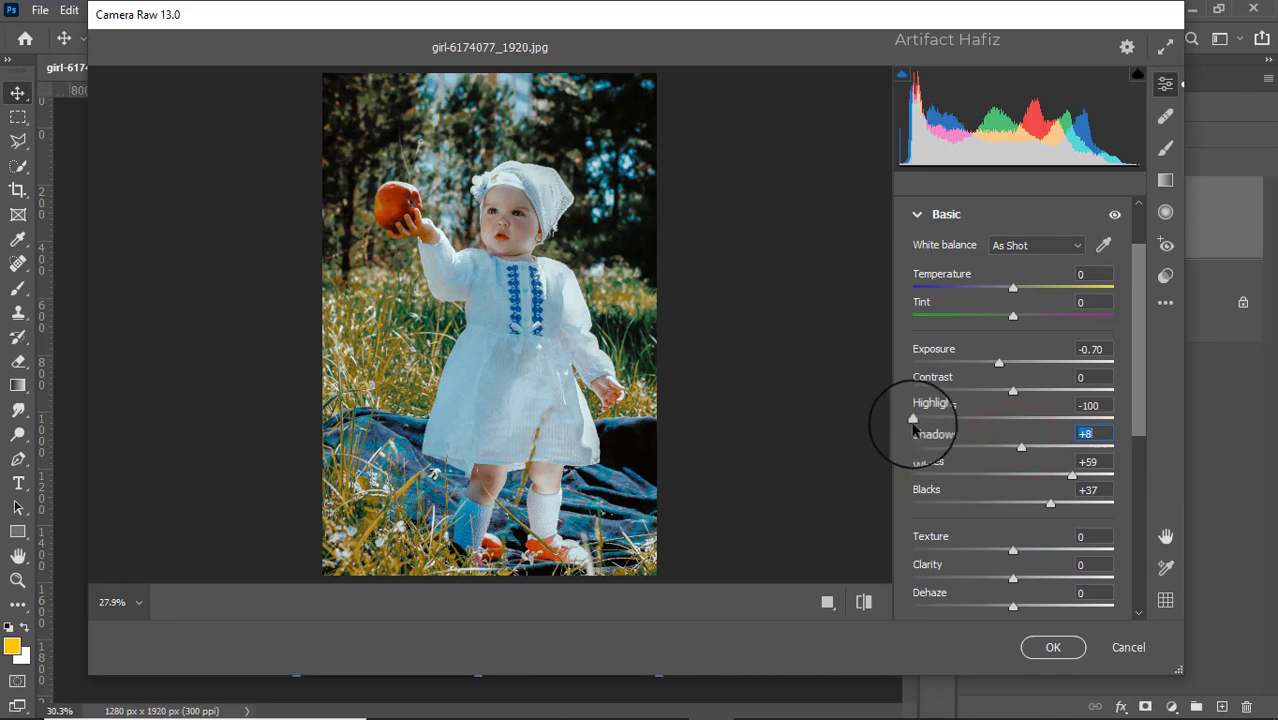
{"action": "left_click_drag", "start_coordinate": [1013, 391], "coordinate": [984, 391]}
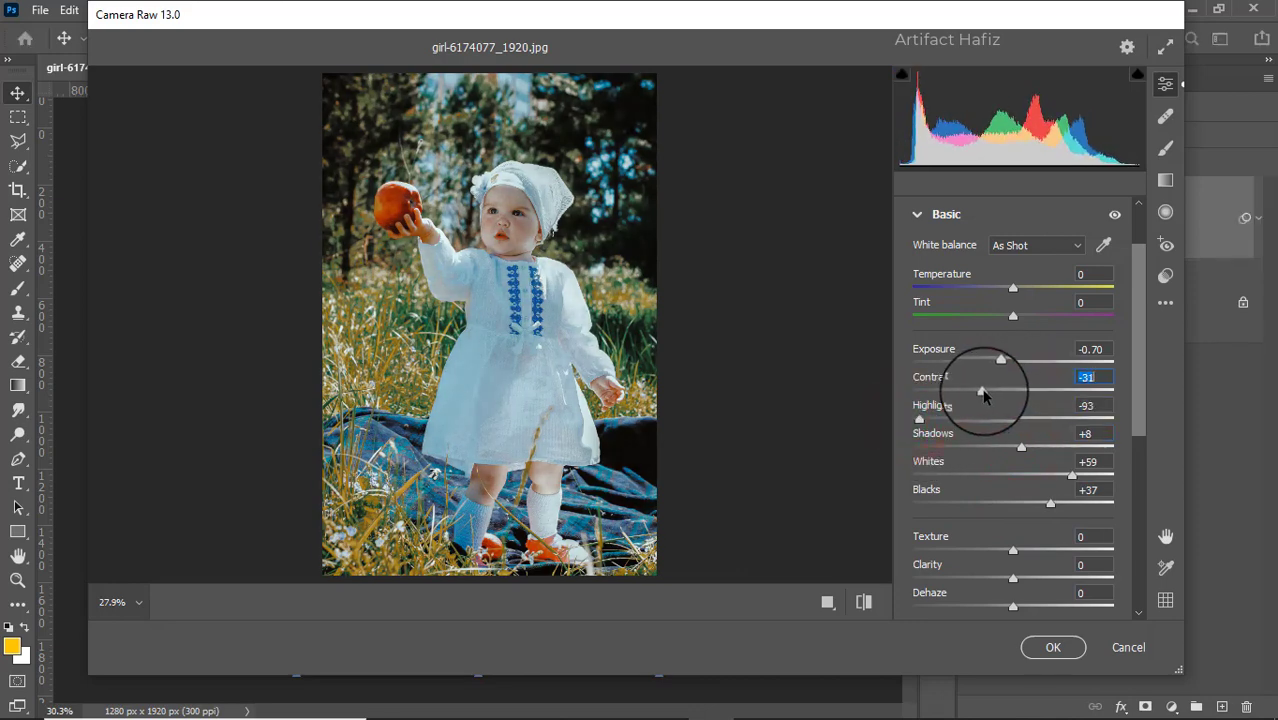
Set Texture to -4 and Clarity to +2
{"action": "scroll", "coordinate": [1022, 382], "scroll_direction": "down", "scroll_amount": 3}
{"action": "scroll", "coordinate": [1022, 382], "scroll_direction": "down", "scroll_amount": 2}
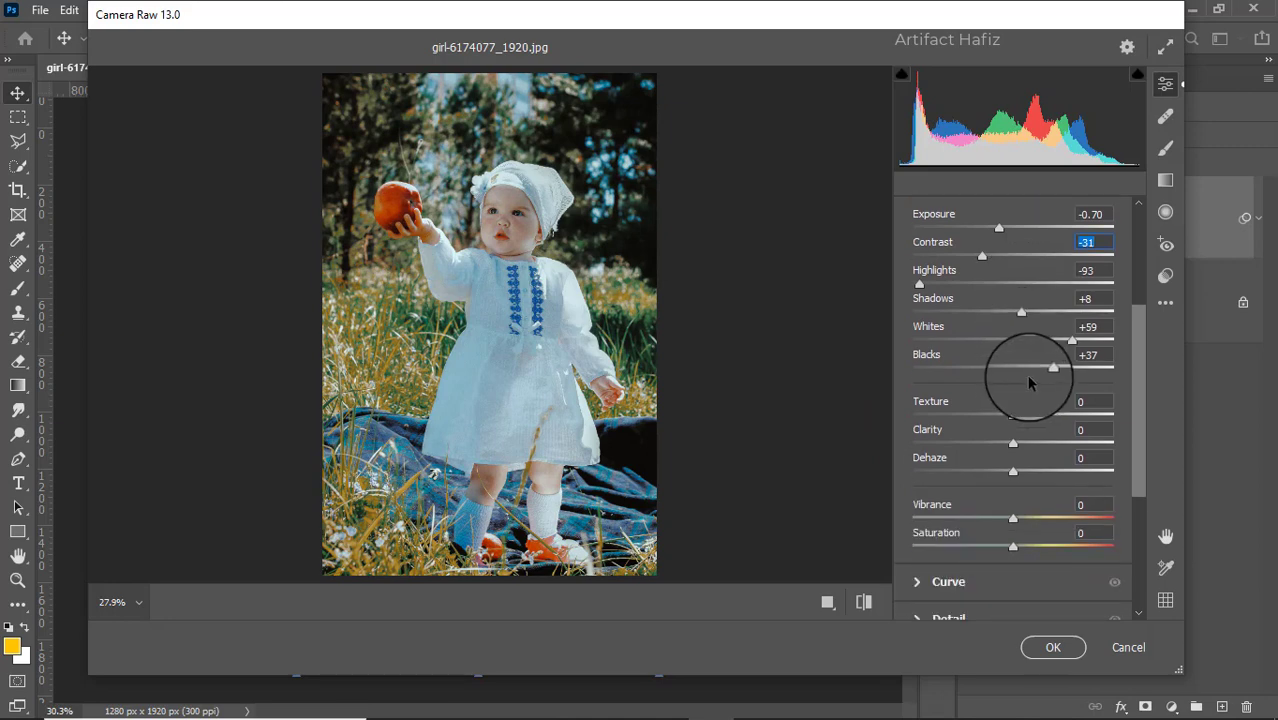
{"action": "mouse_move", "coordinate": [1012, 420]}
{"action": "left_mouse_down"}
{"action": "mouse_move", "coordinate": [1050, 451]}
{"action": "mouse_move", "coordinate": [1107, 453]}
{"action": "mouse_move", "coordinate": [997, 452]}
{"action": "mouse_move", "coordinate": [1019, 456]}
{"action": "left_mouse_up"}
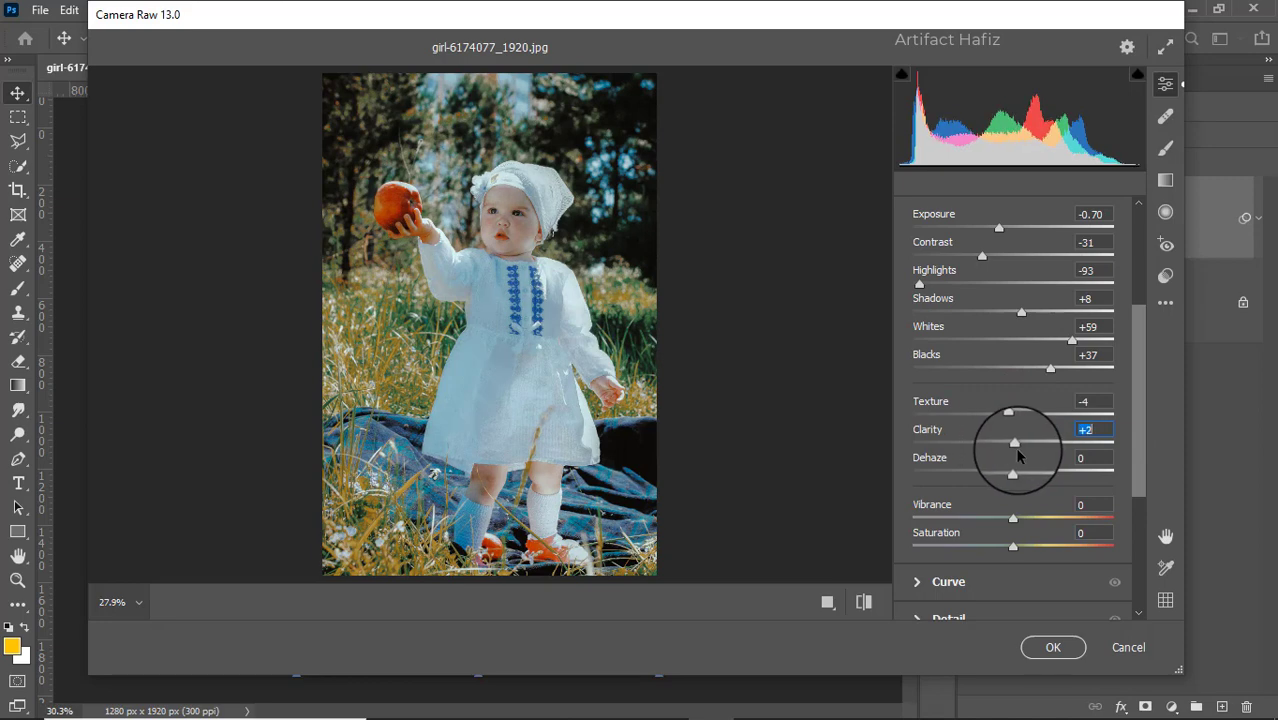
{"action": "scroll", "coordinate": [1036, 435], "scroll_direction": "down", "scroll_amount": 3}
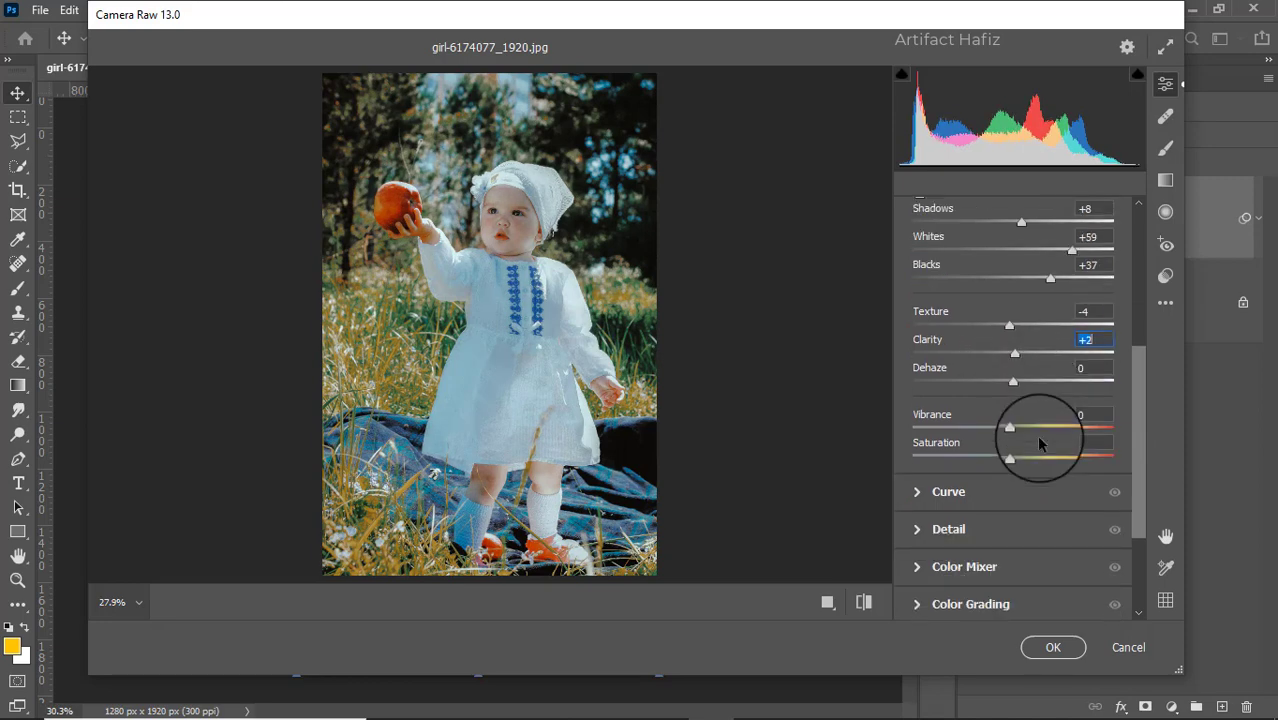
Add points to the tone curve for a gentle S shape (input 196, output 200)
{"action": "left_click", "coordinate": [918, 492]}
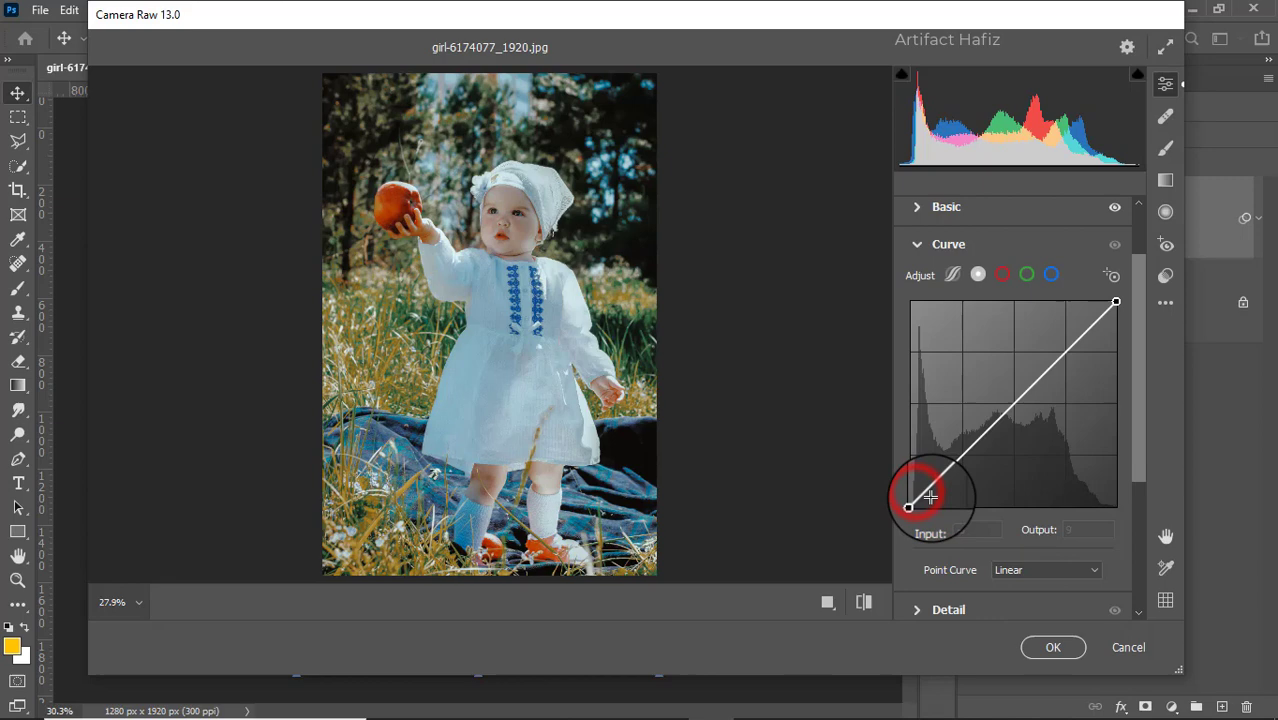
{"action": "left_click", "coordinate": [963, 459]}
{"action": "mouse_move", "coordinate": [1064, 352]}
{"action": "left_mouse_down"}
{"action": "mouse_move", "coordinate": [1067, 328]}
{"action": "mouse_move", "coordinate": [1068, 346]}
{"action": "left_mouse_up"}
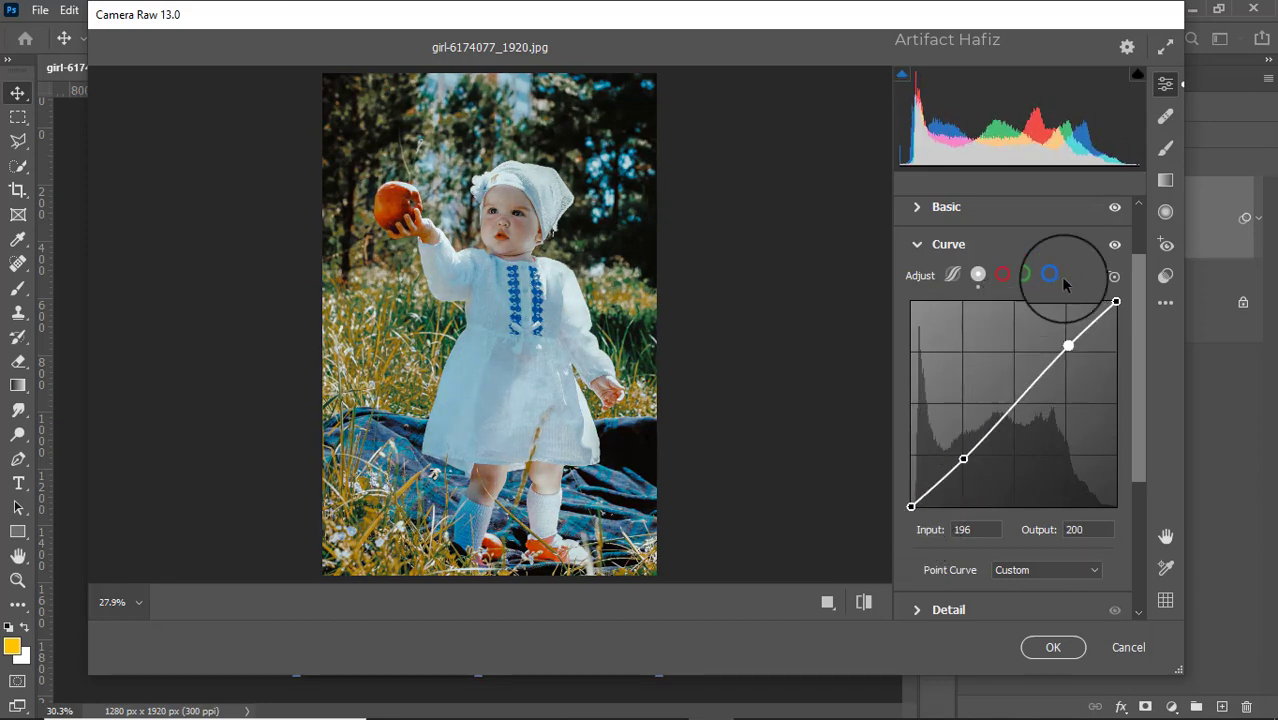
{"action": "scroll", "coordinate": [962, 440], "scroll_direction": "down", "scroll_amount": 3}
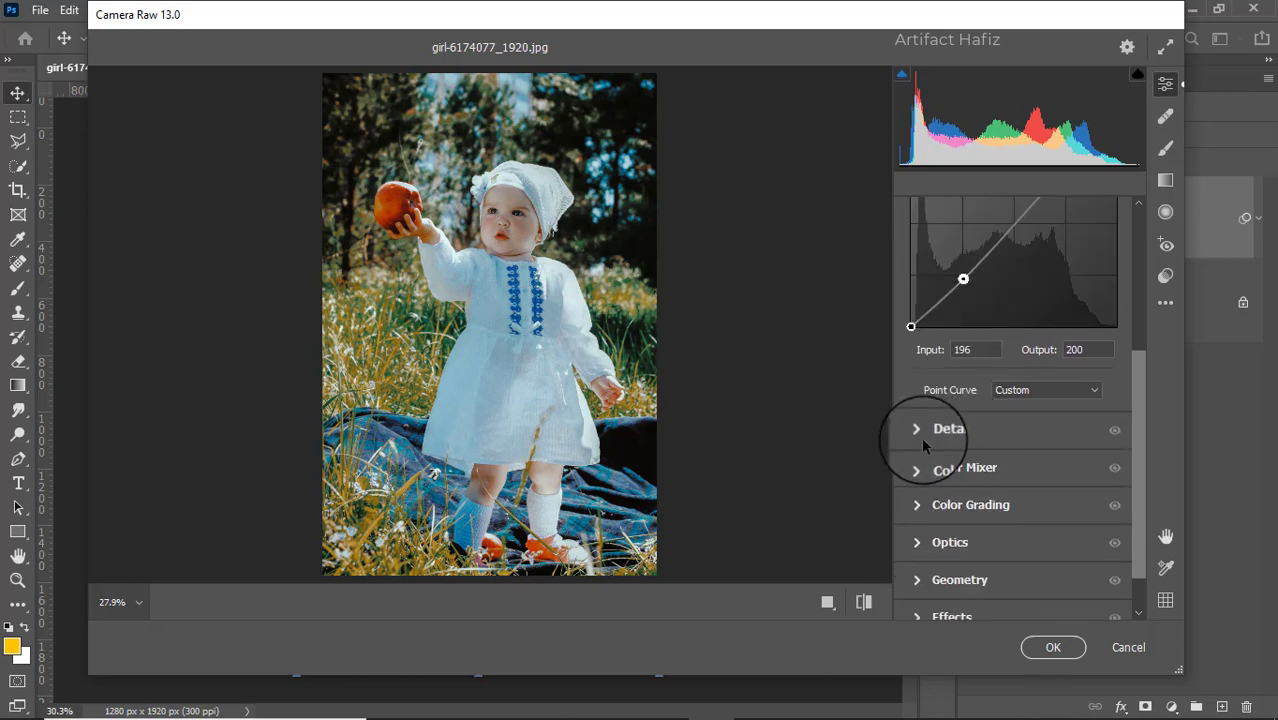
Set Sharpening to 11 and Noise Reduction to 10 in the Detail panel
{"action": "left_click", "coordinate": [918, 431]}
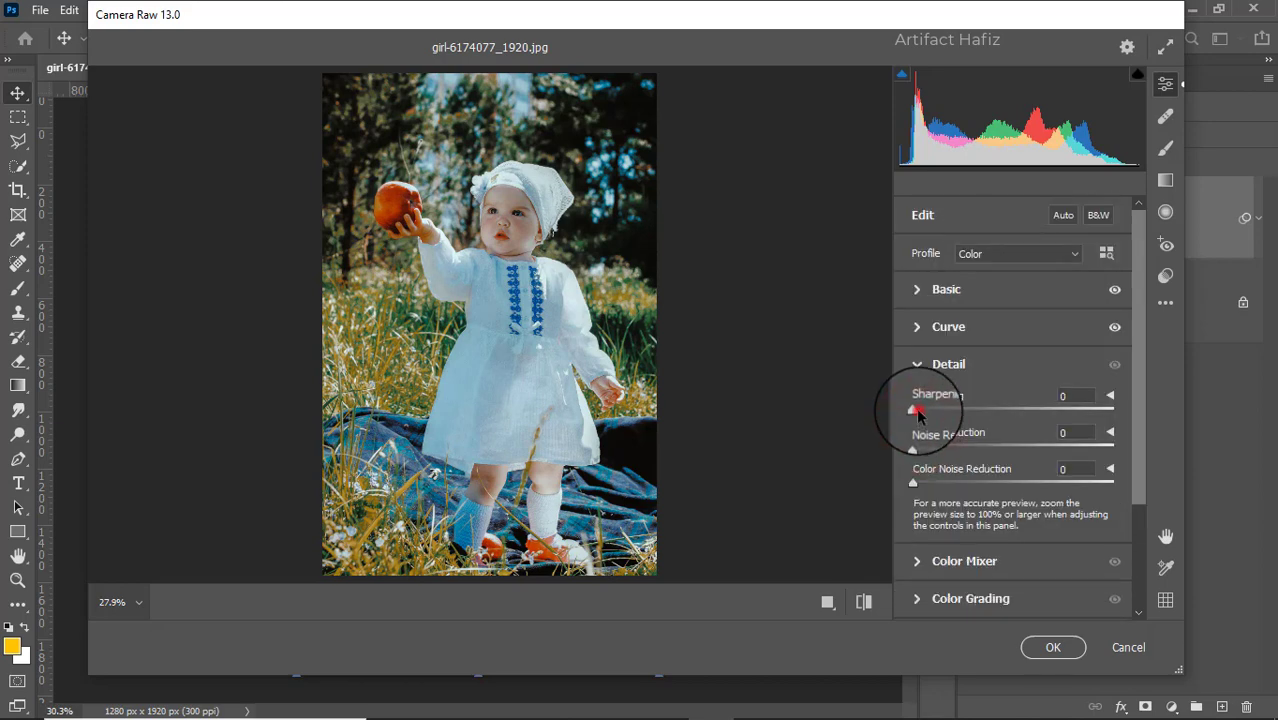
{"action": "left_click_drag", "start_coordinate": [918, 412], "coordinate": [919, 453]}
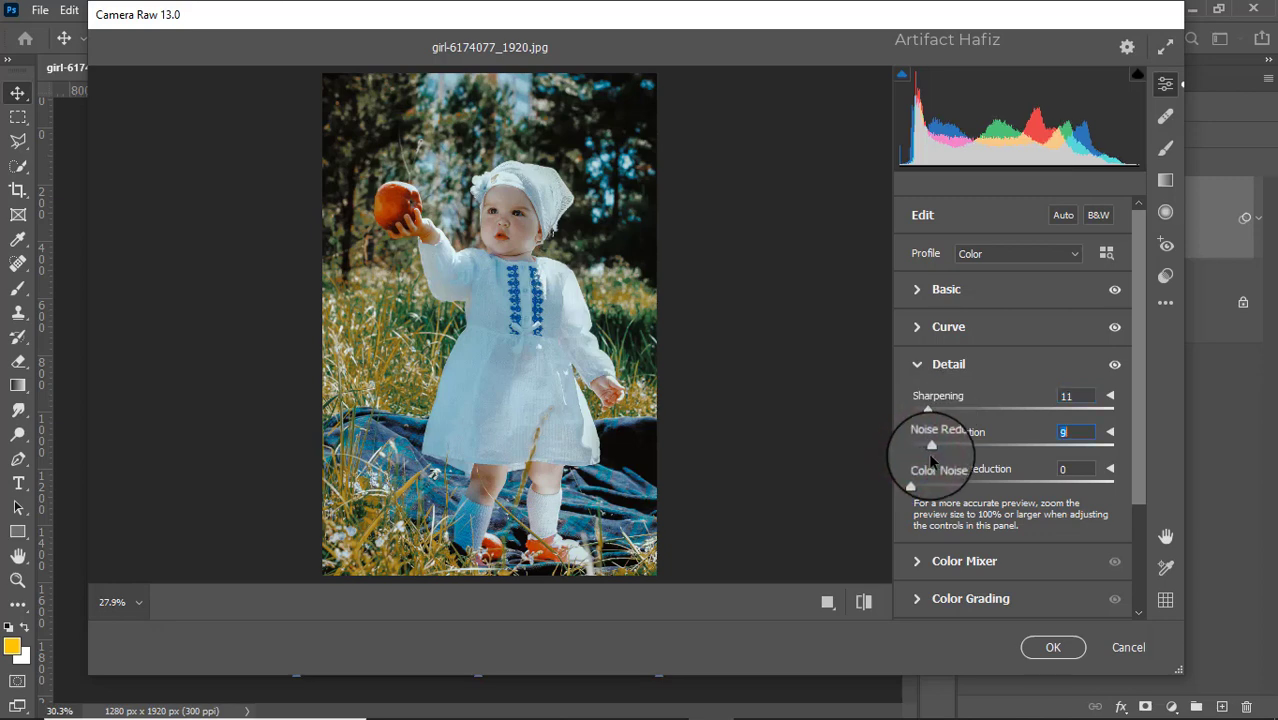
{"action": "scroll", "coordinate": [933, 453], "scroll_direction": "down", "scroll_amount": 3}
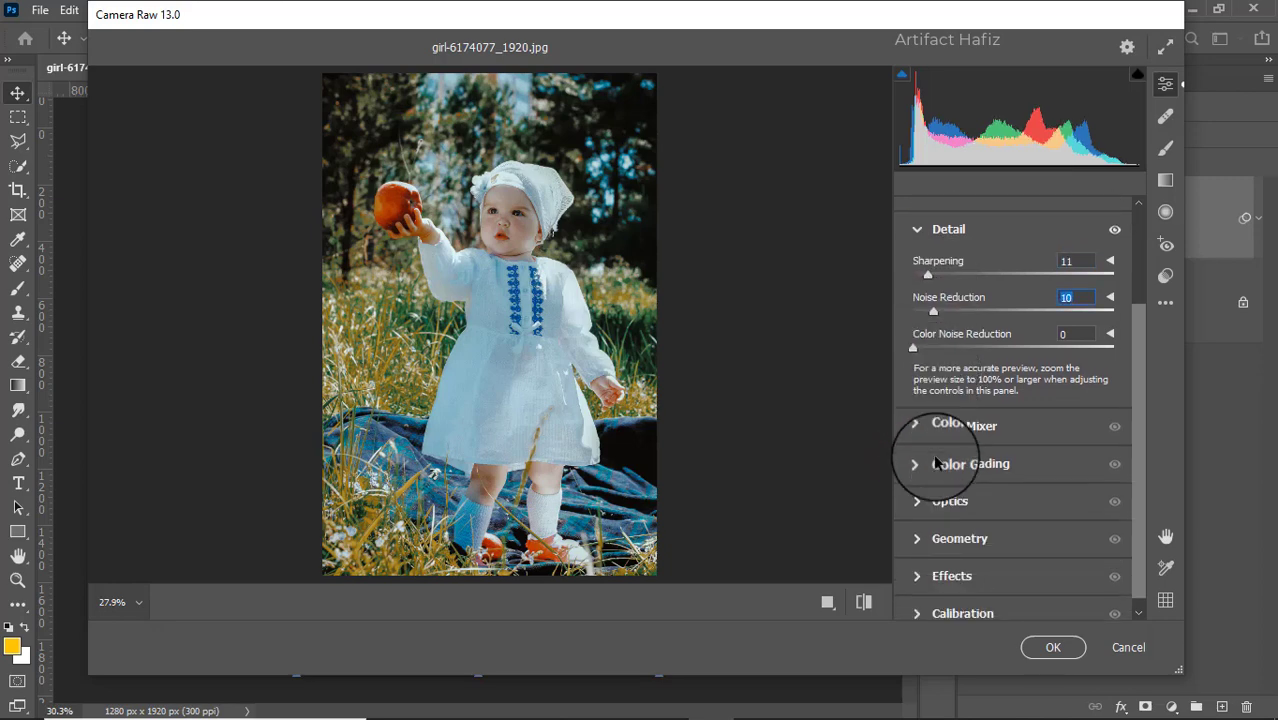
{"action": "left_click", "coordinate": [918, 426]}
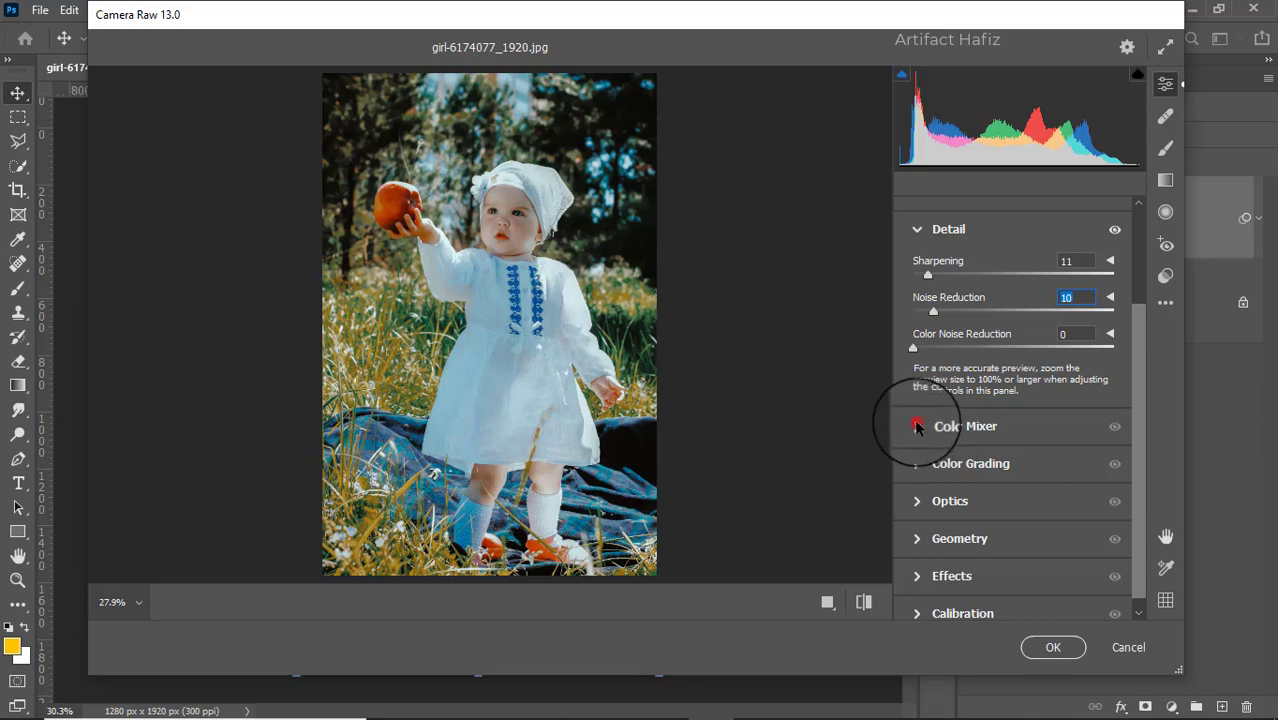
Set saturation: Reds +4, Oranges +26, Yellows -16, Greens -43, Aquas +20, Blues +14, Purples/Magentas -100
{"action": "left_click", "coordinate": [973, 315]}
{"action": "mouse_move", "coordinate": [1015, 366]}
{"action": "left_mouse_down"}
{"action": "mouse_move", "coordinate": [1093, 368]}
{"action": "mouse_move", "coordinate": [1036, 372]}
{"action": "mouse_move", "coordinate": [1043, 400]}
{"action": "mouse_move", "coordinate": [886, 434]}
{"action": "mouse_move", "coordinate": [997, 422]}
{"action": "mouse_move", "coordinate": [975, 450]}
{"action": "left_mouse_up"}
{"action": "left_click", "coordinate": [1009, 448]}
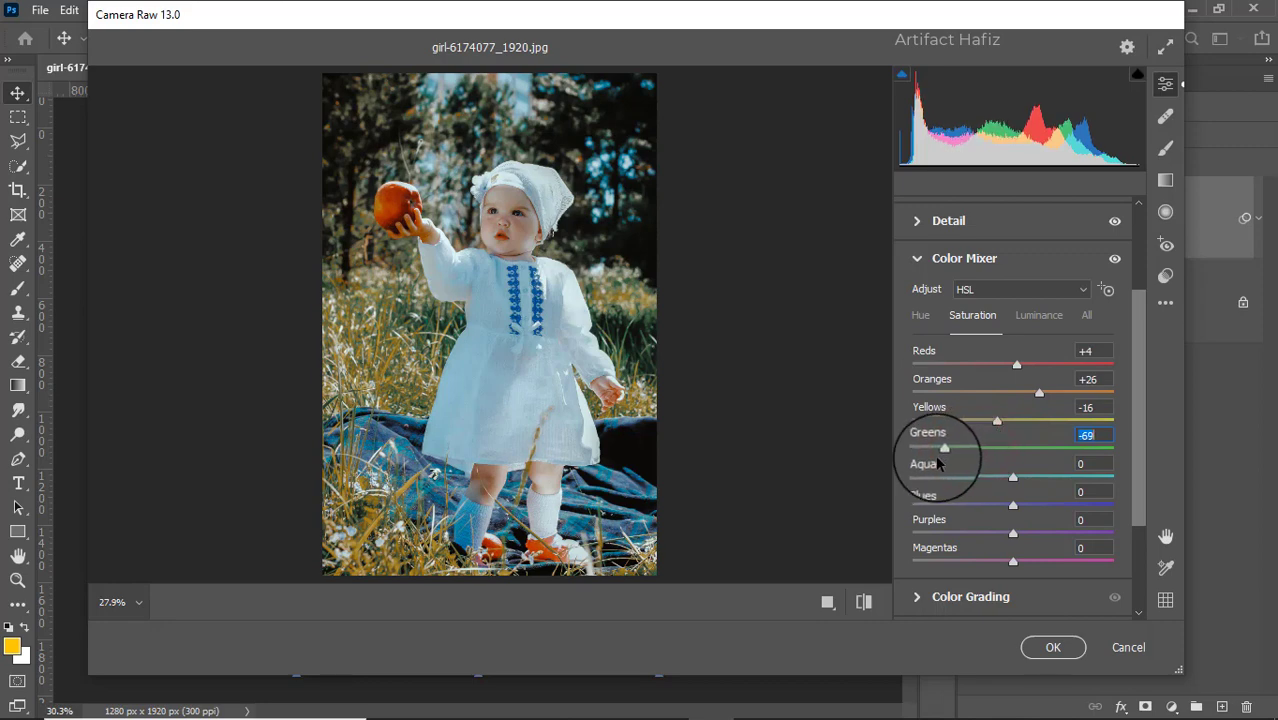
{"action": "left_click_drag", "start_coordinate": [937, 458], "coordinate": [963, 452]}
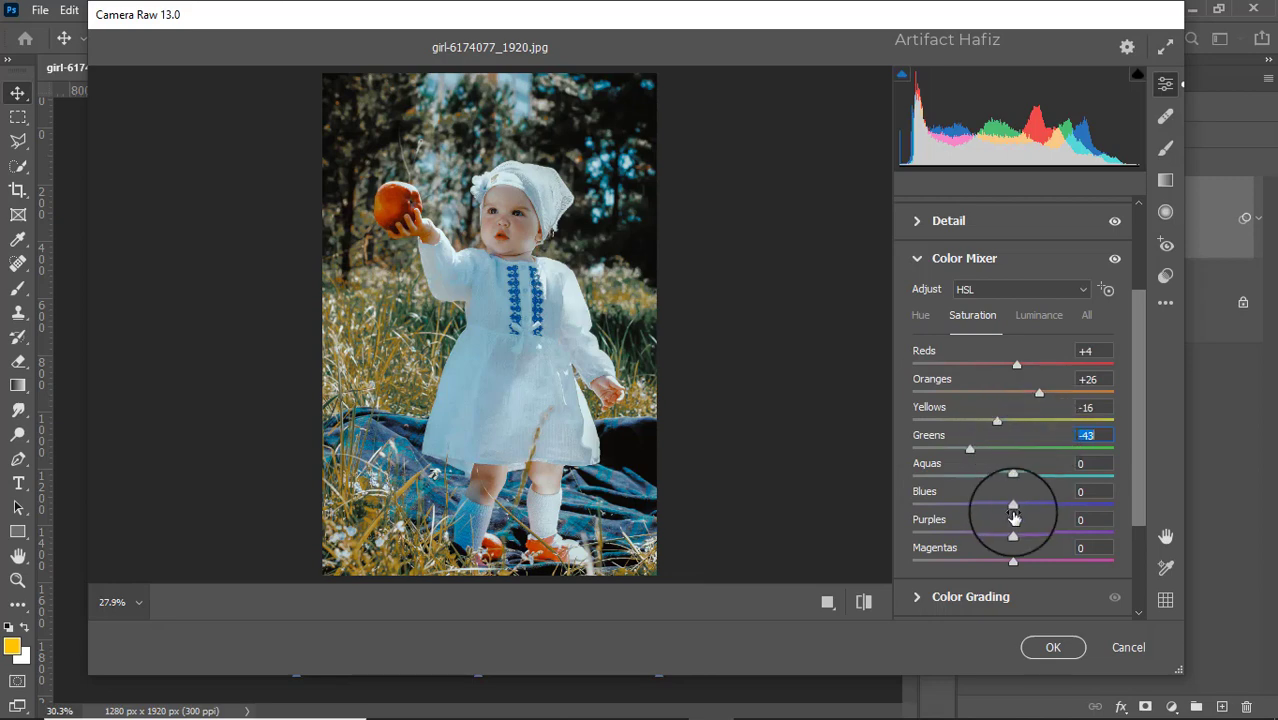
{"action": "left_click_drag", "start_coordinate": [1013, 505], "coordinate": [1090, 505]}
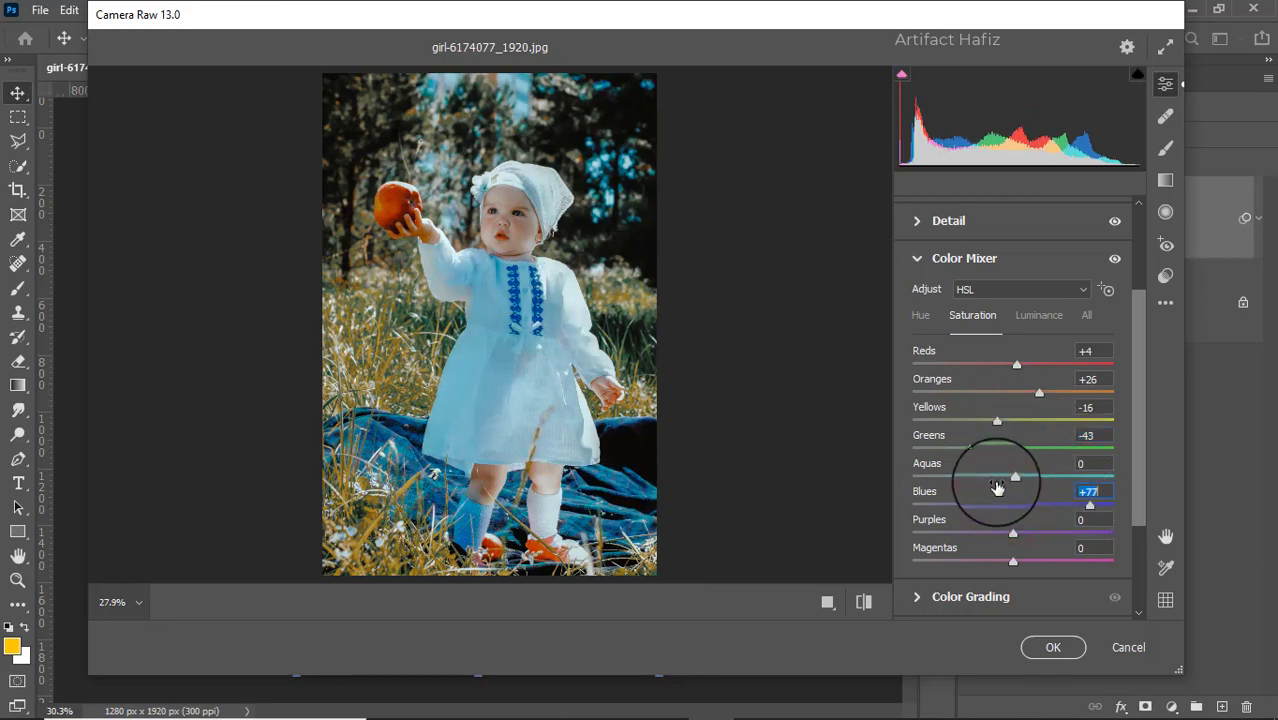
{"action": "mouse_move", "coordinate": [1012, 475]}
{"action": "left_mouse_down"}
{"action": "mouse_move", "coordinate": [1112, 471]}
{"action": "mouse_move", "coordinate": [1004, 480]}
{"action": "mouse_move", "coordinate": [1030, 477]}
{"action": "left_mouse_up"}
{"action": "mouse_move", "coordinate": [1090, 505]}
{"action": "left_mouse_down"}
{"action": "mouse_move", "coordinate": [999, 508]}
{"action": "mouse_move", "coordinate": [1030, 508]}
{"action": "mouse_move", "coordinate": [912, 533]}
{"action": "left_mouse_up"}
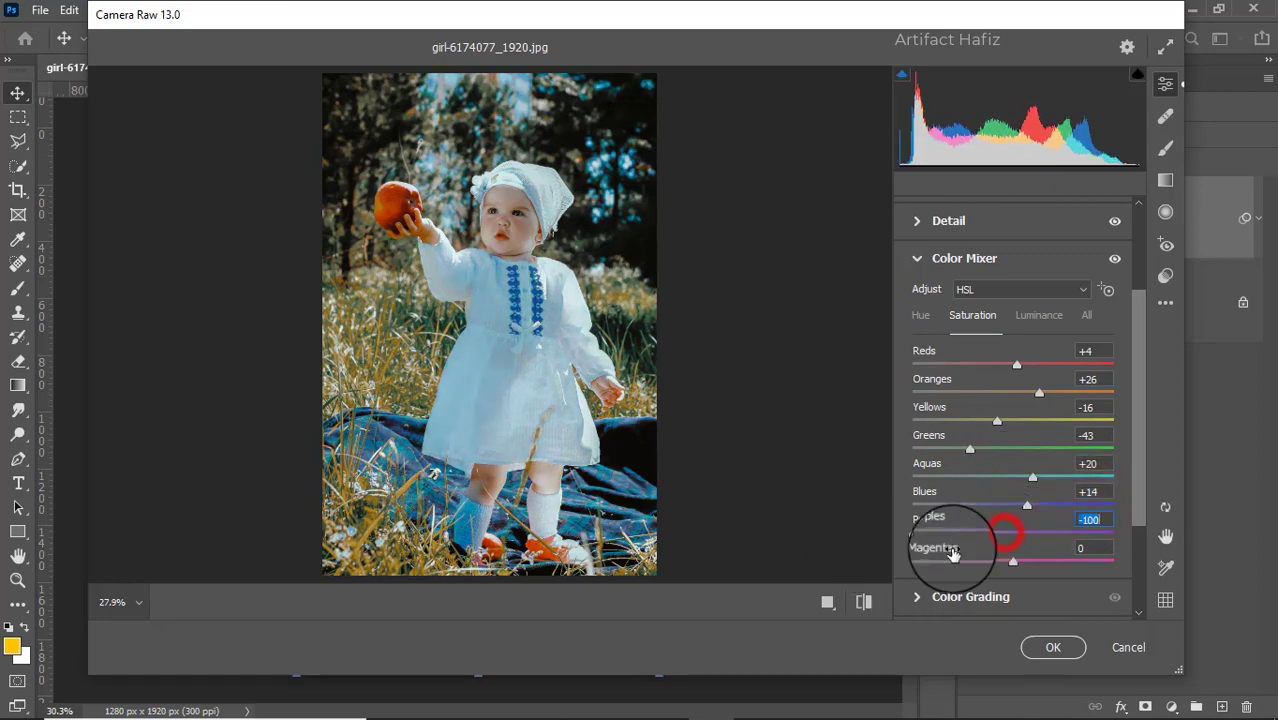
{"action": "left_click_drag", "start_coordinate": [1013, 561], "coordinate": [807, 552]}
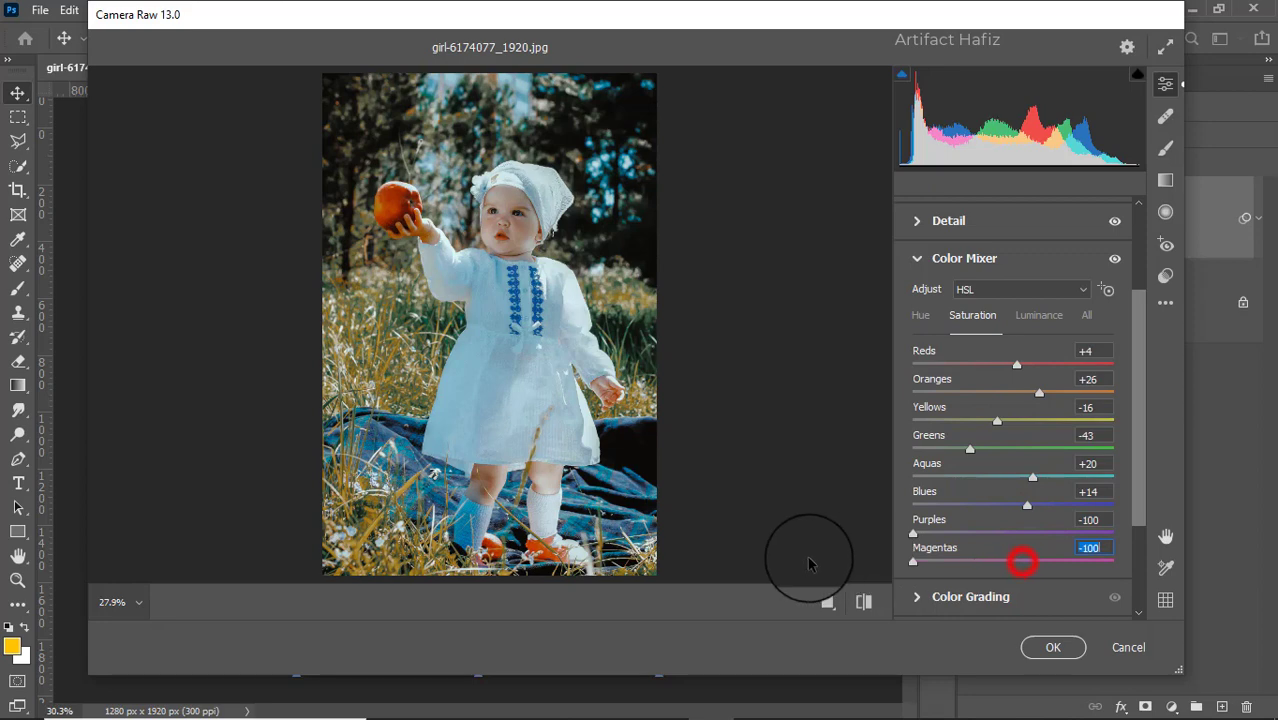
In Color Mixer Luminance, set Oranges to +5 and darken the blues, aquas and greens
{"action": "left_click", "coordinate": [1038, 318]}
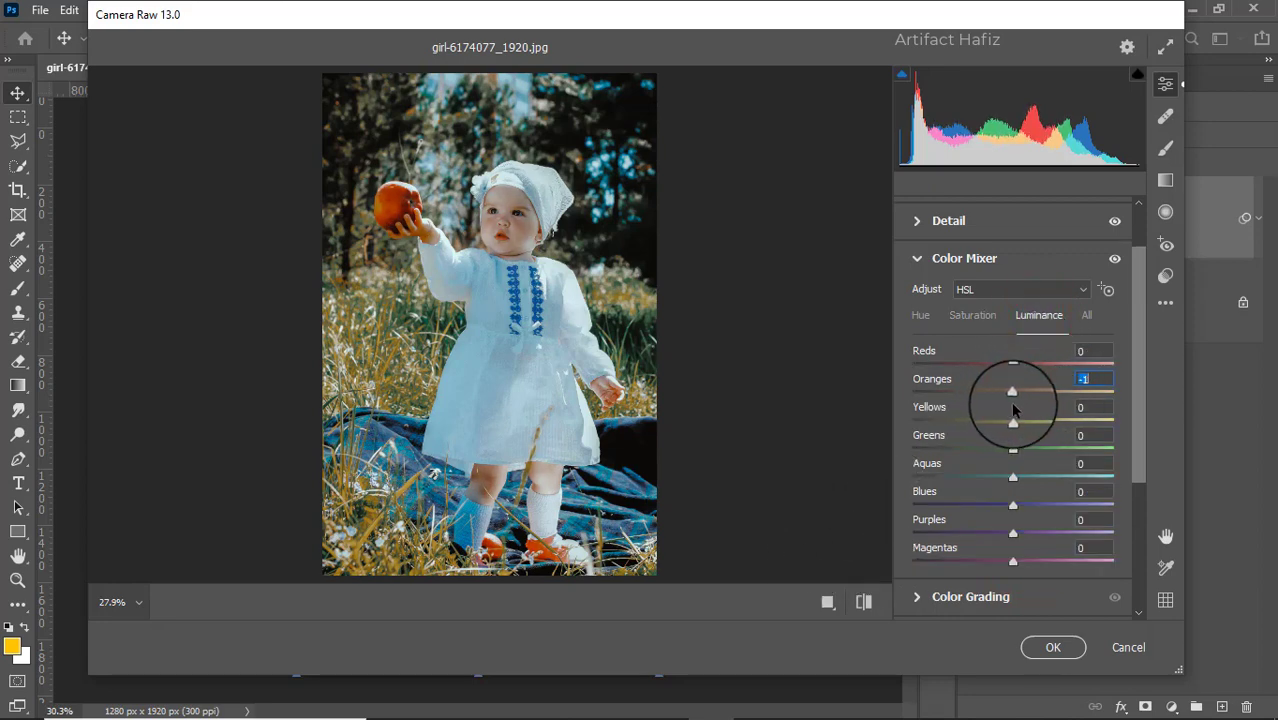
{"action": "mouse_move", "coordinate": [1010, 401]}
{"action": "left_mouse_down"}
{"action": "mouse_move", "coordinate": [1015, 365]}
{"action": "mouse_move", "coordinate": [1021, 377]}
{"action": "left_mouse_up"}
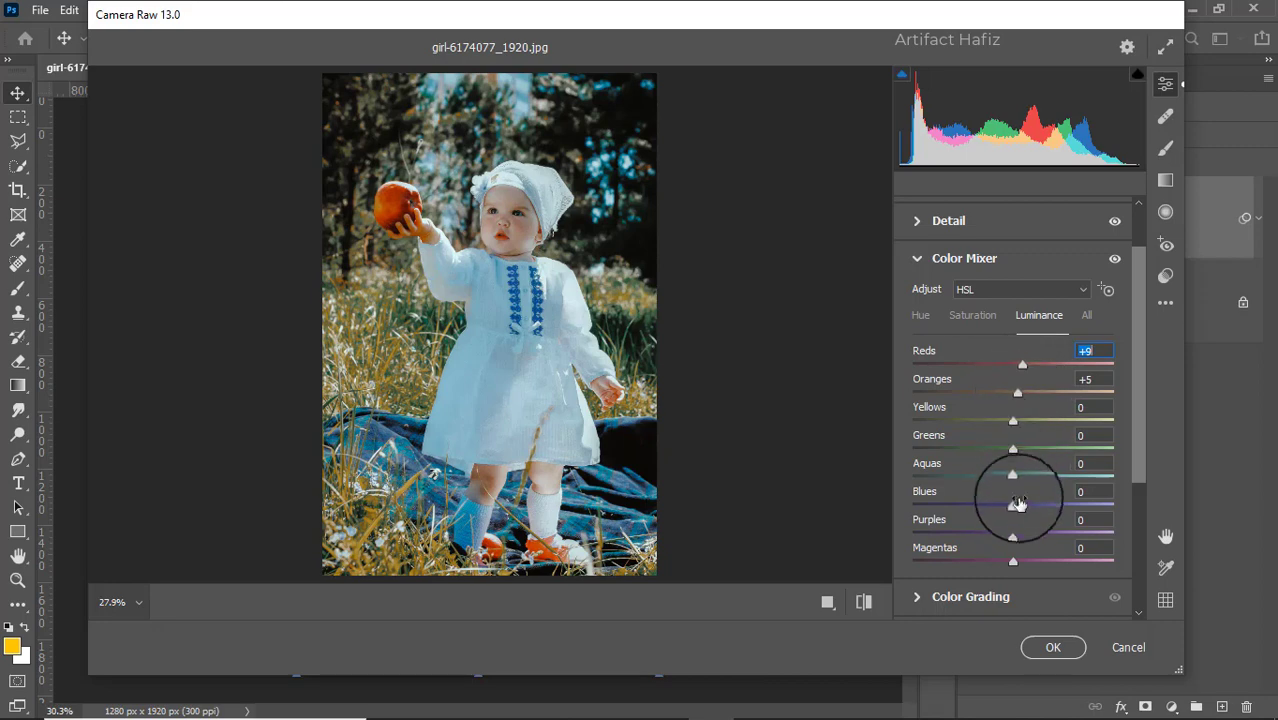
{"action": "mouse_move", "coordinate": [1013, 505]}
{"action": "left_mouse_down"}
{"action": "mouse_move", "coordinate": [938, 505]}
{"action": "mouse_move", "coordinate": [999, 507]}
{"action": "left_mouse_up"}
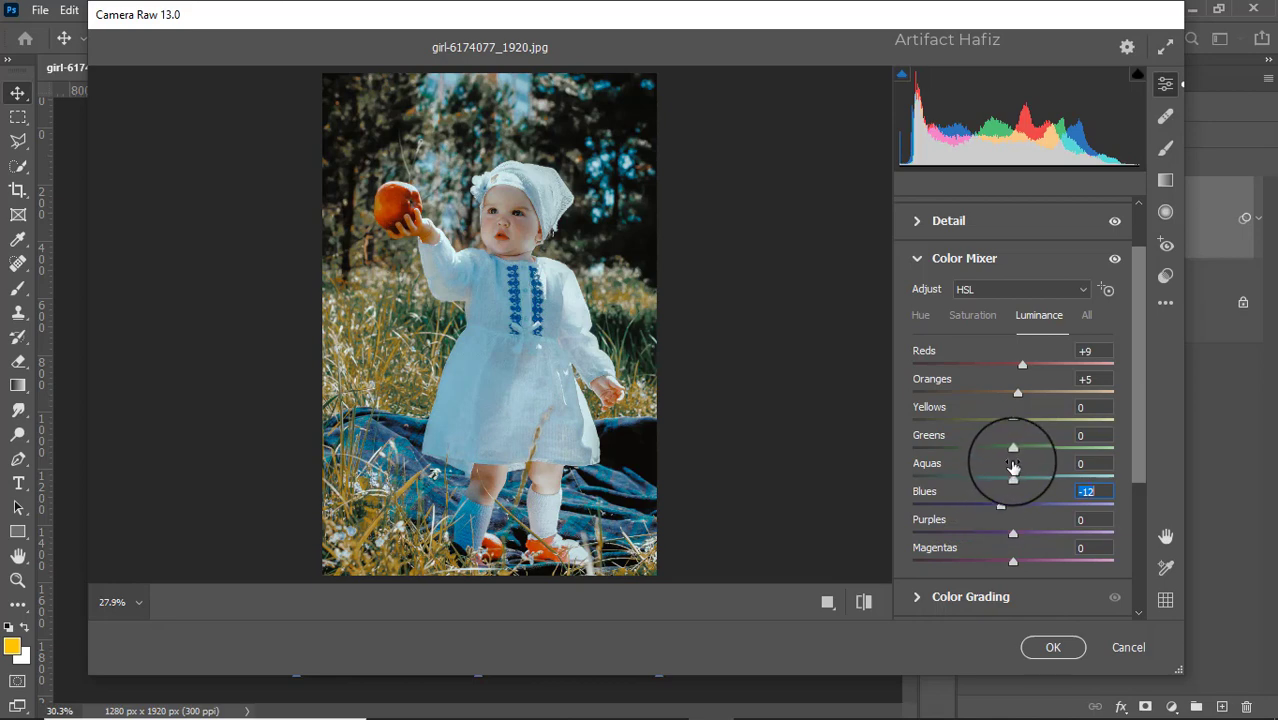
{"action": "mouse_move", "coordinate": [1015, 473]}
{"action": "left_mouse_down"}
{"action": "mouse_move", "coordinate": [945, 478]}
{"action": "mouse_move", "coordinate": [1004, 476]}
{"action": "left_mouse_up"}
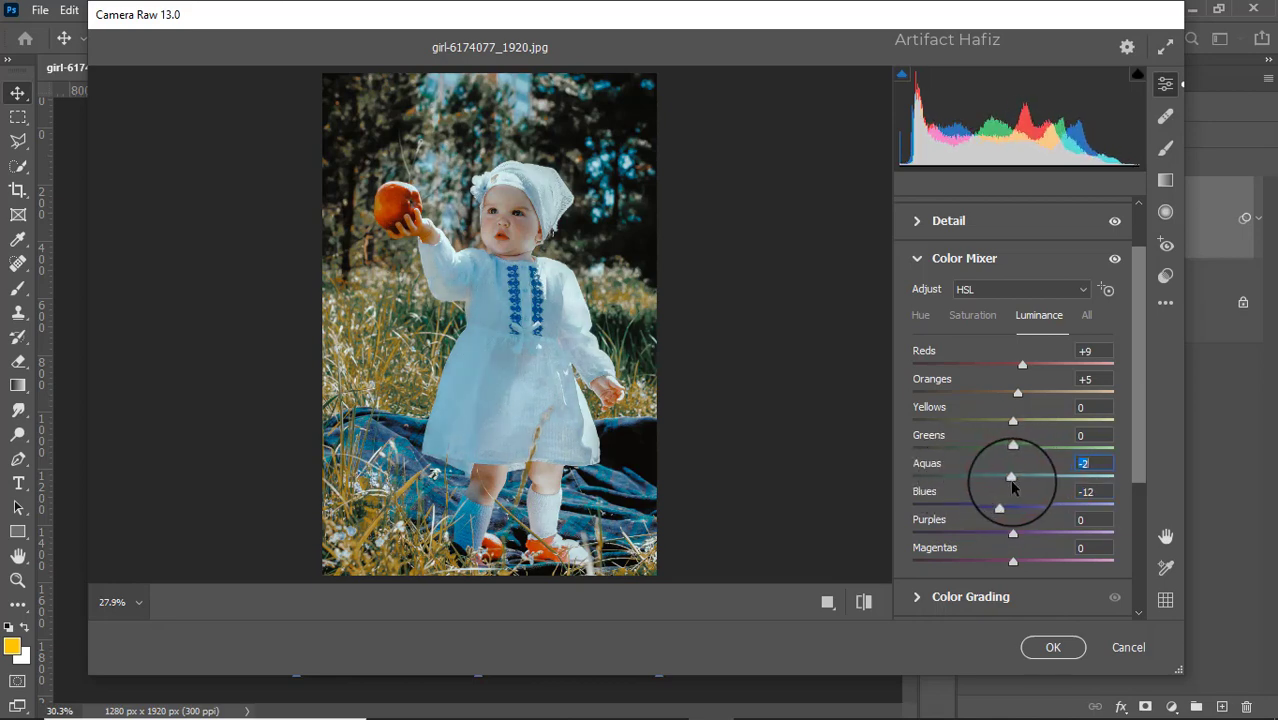
{"action": "left_click", "coordinate": [926, 315]}
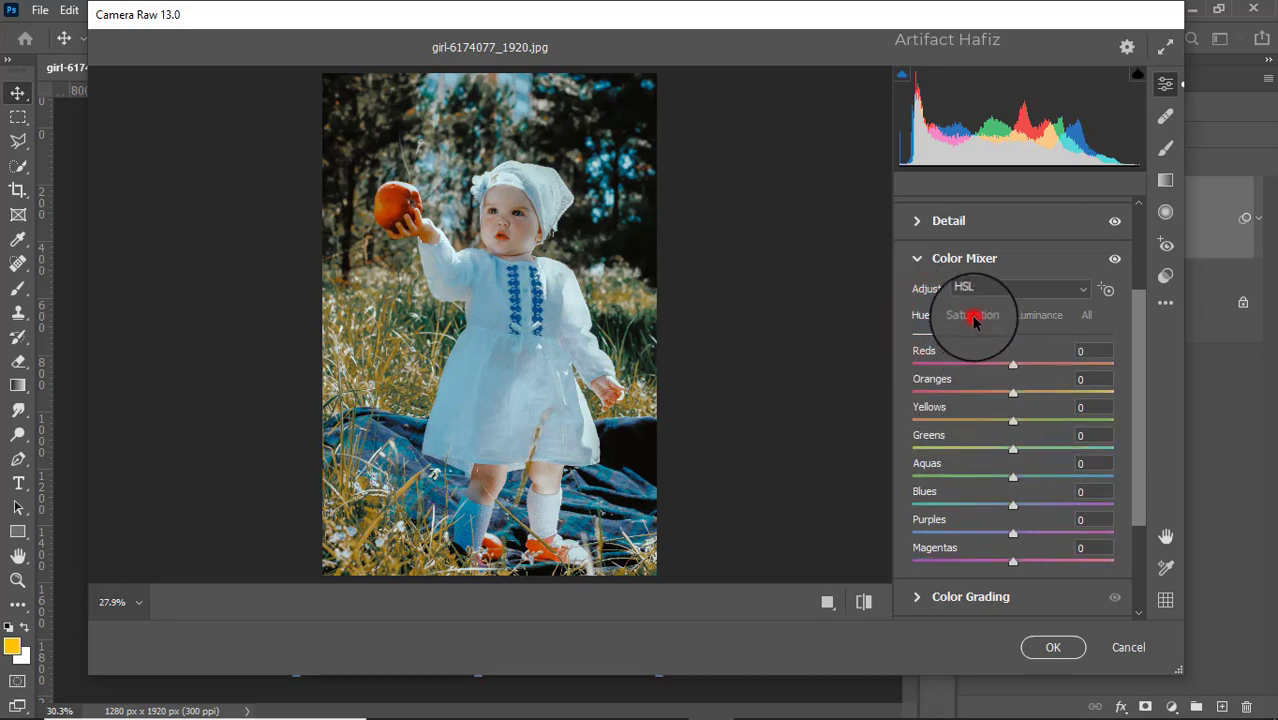
{"action": "left_click", "coordinate": [972, 318]}
{"action": "left_click", "coordinate": [1040, 318]}
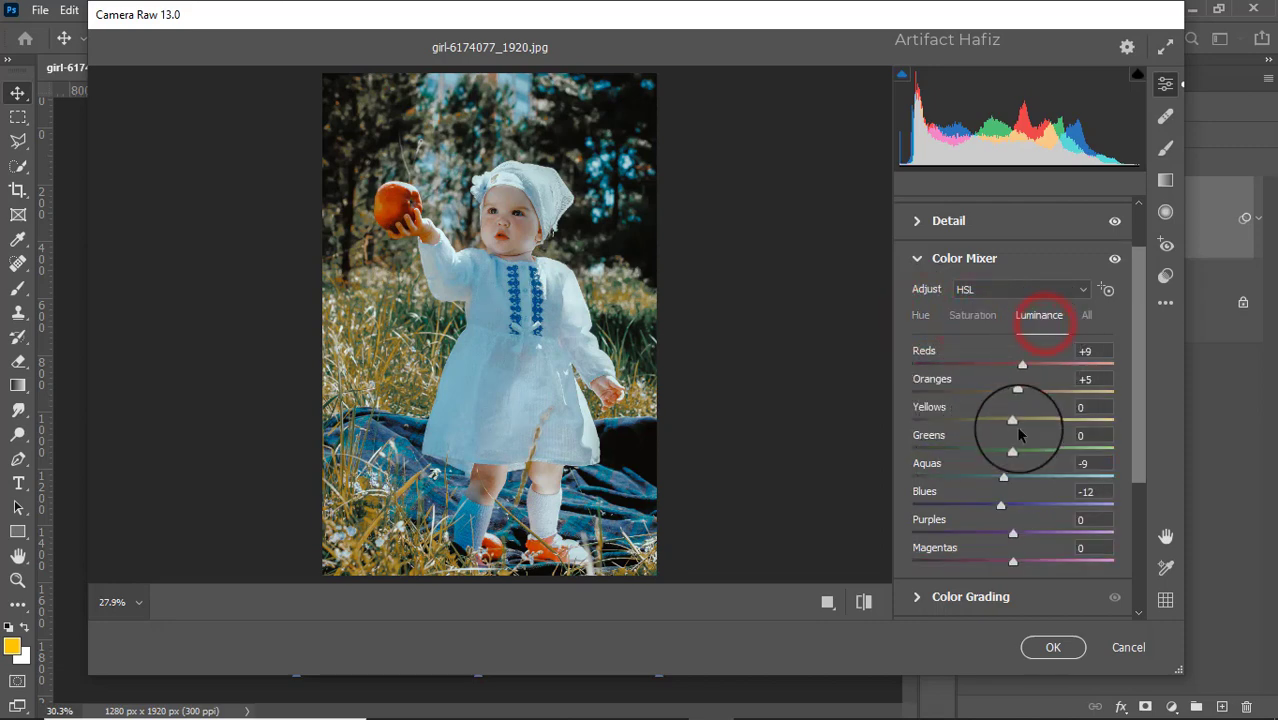
{"action": "mouse_move", "coordinate": [1012, 451]}
{"action": "left_mouse_down"}
{"action": "mouse_move", "coordinate": [971, 450]}
{"action": "mouse_move", "coordinate": [944, 421]}
{"action": "mouse_move", "coordinate": [970, 421]}
{"action": "mouse_move", "coordinate": [952, 452]}
{"action": "mouse_move", "coordinate": [976, 408]}
{"action": "mouse_move", "coordinate": [1082, 424]}
{"action": "mouse_move", "coordinate": [992, 421]}
{"action": "mouse_move", "coordinate": [820, 457]}
{"action": "left_mouse_up"}
Set the Color Mixer hue of Yellows to -21 and Greens to -100
{"action": "left_click", "coordinate": [921, 315]}
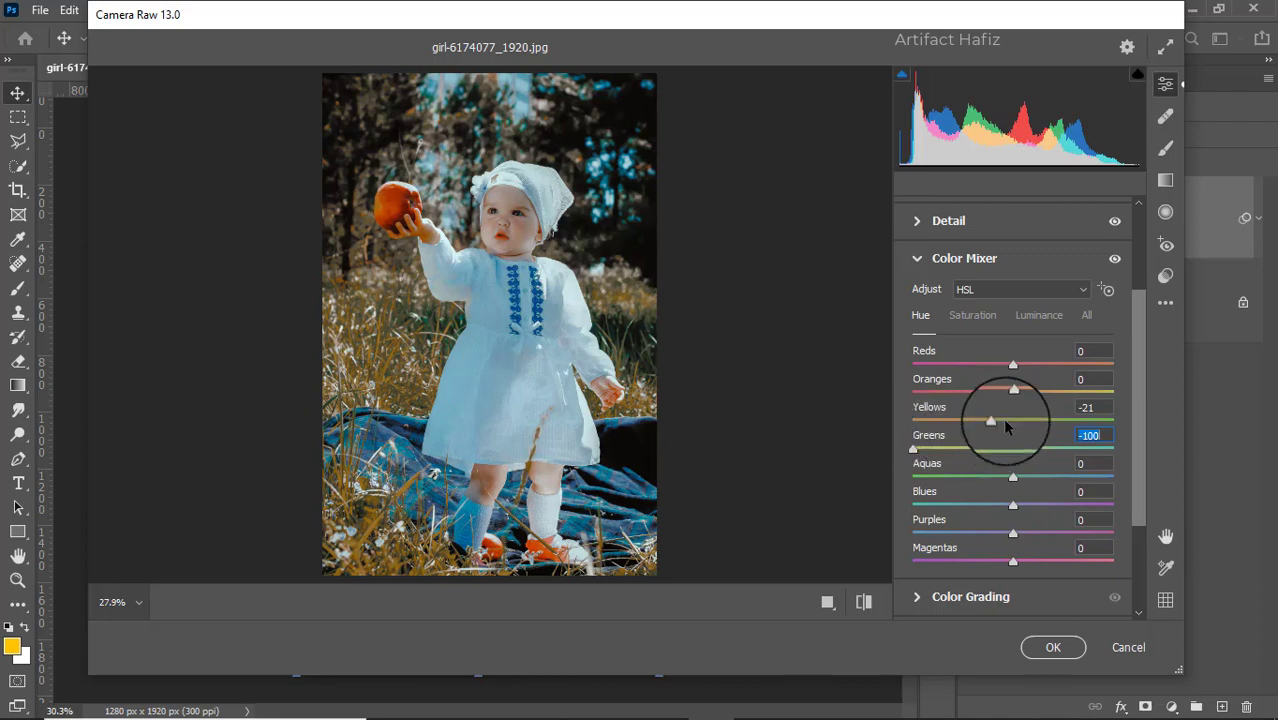
{"action": "scroll", "coordinate": [1005, 420], "scroll_direction": "down", "scroll_amount": 1}
{"action": "scroll", "coordinate": [990, 440], "scroll_direction": "down", "scroll_amount": 1}
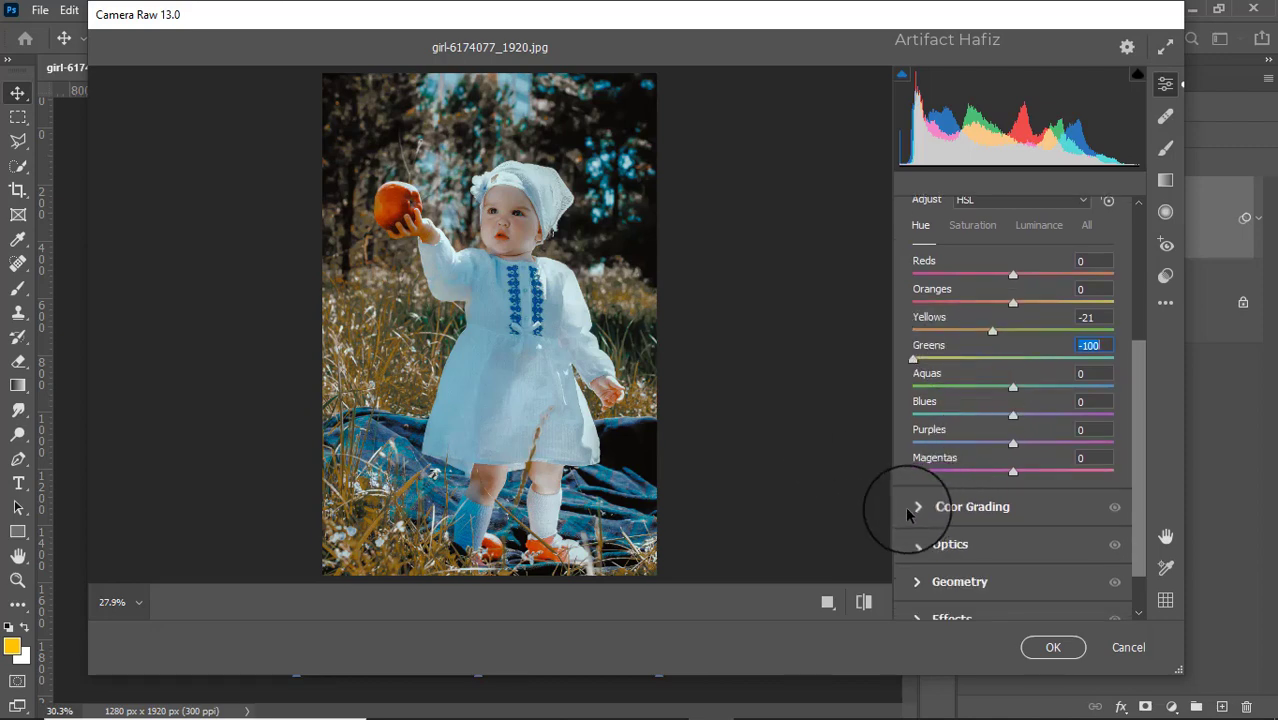
Tint midtones slightly warm, shadows cool blue and highlights warm yellow (H 56, S 7)
{"action": "left_click", "coordinate": [916, 508]}
{"action": "left_click_drag", "start_coordinate": [1017, 337], "coordinate": [1020, 330]}
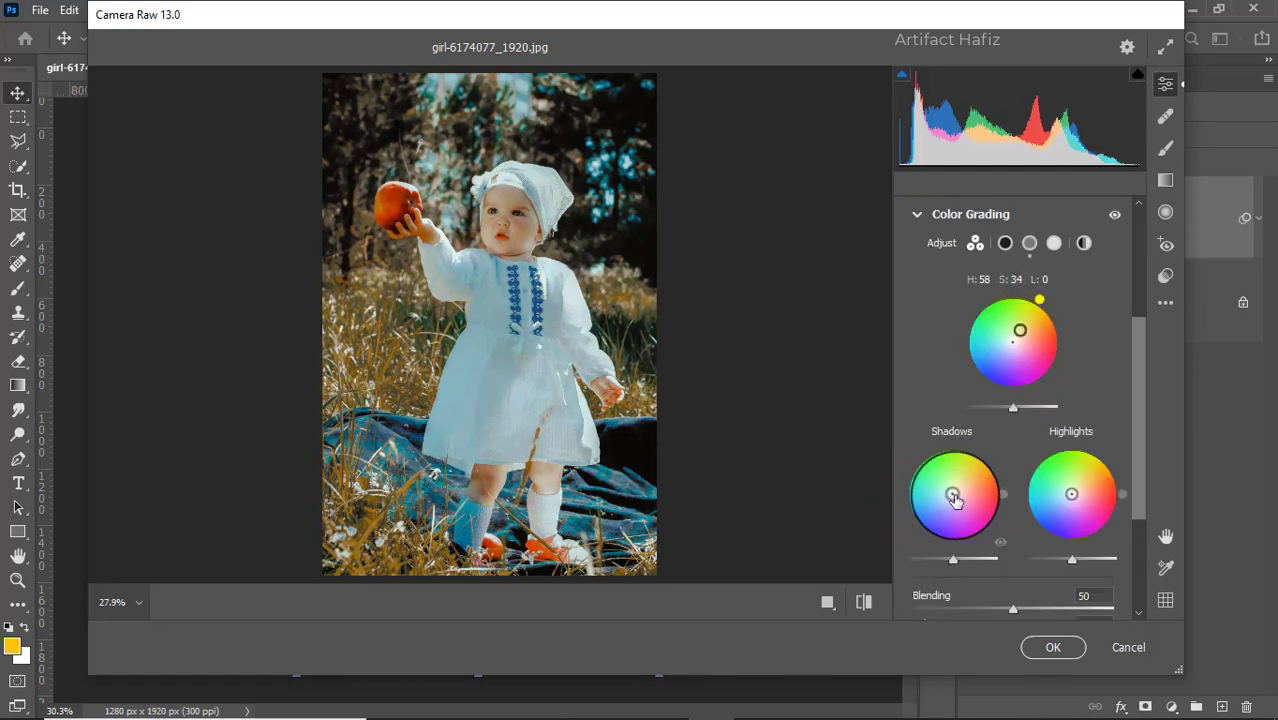
{"action": "left_click_drag", "start_coordinate": [1021, 328], "coordinate": [1016, 336]}
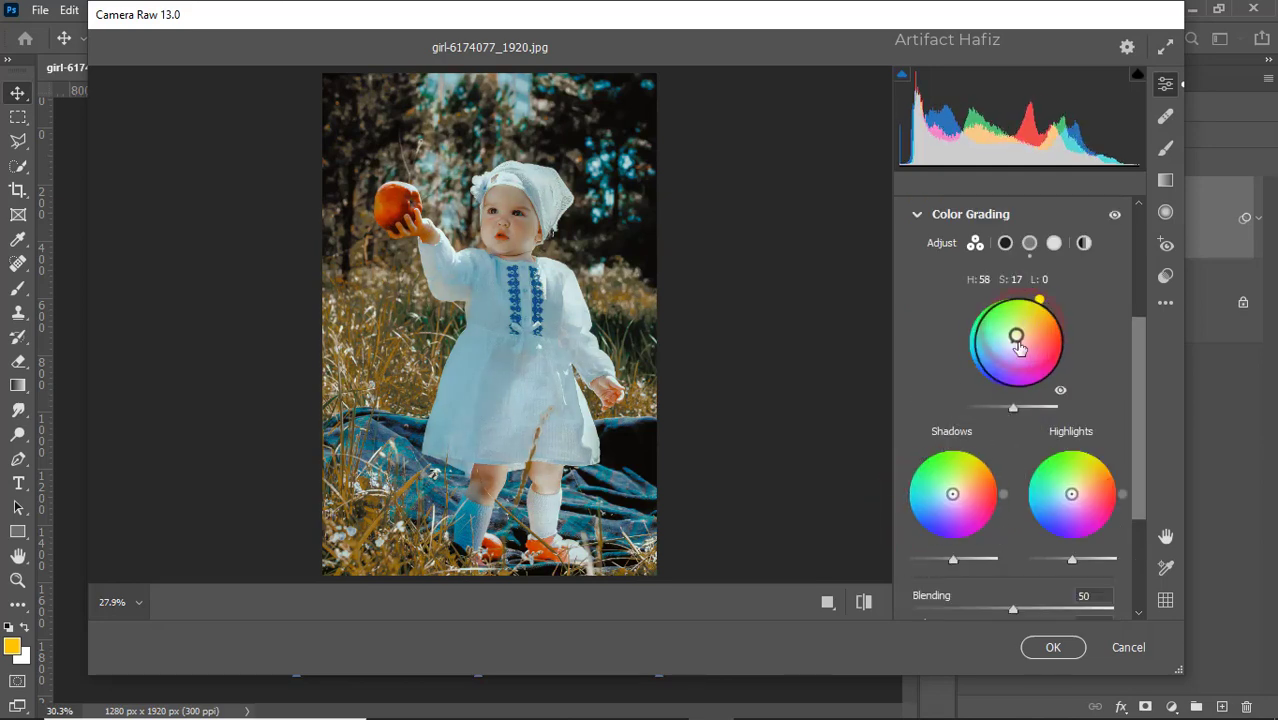
{"action": "left_click_drag", "start_coordinate": [953, 495], "coordinate": [950, 497]}
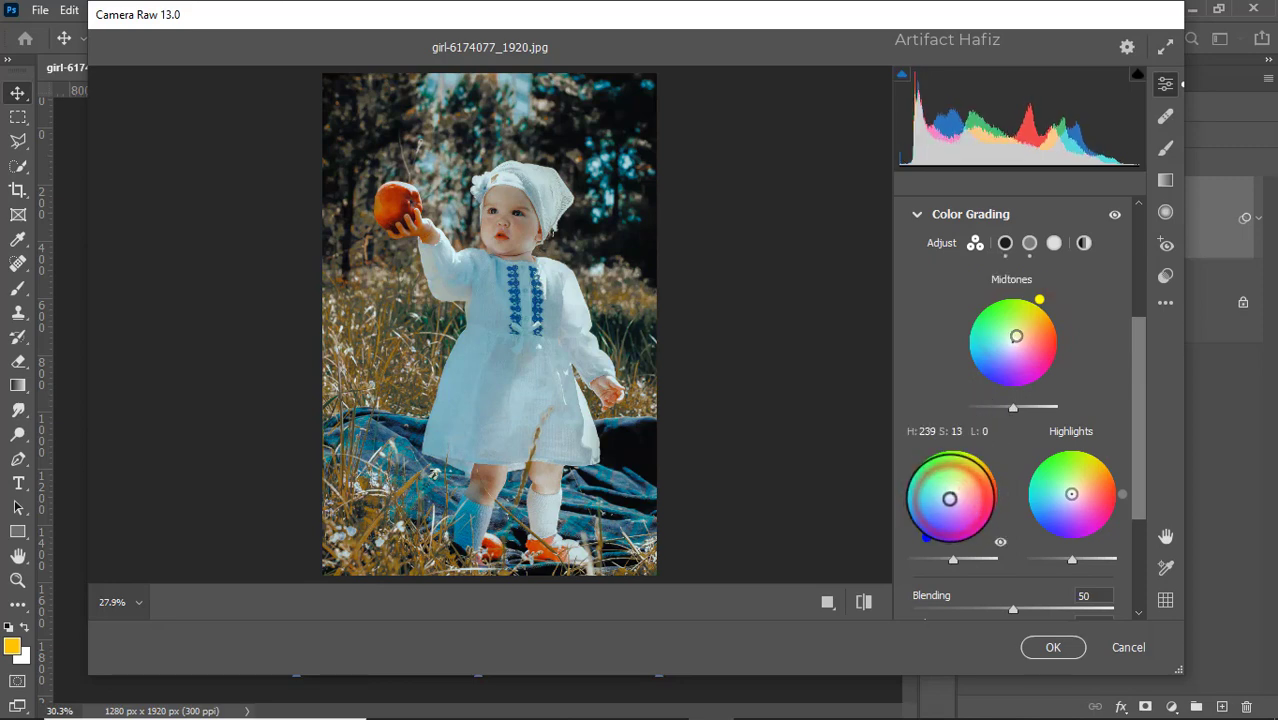
{"action": "left_click_drag", "start_coordinate": [1071, 494], "coordinate": [1073, 490]}
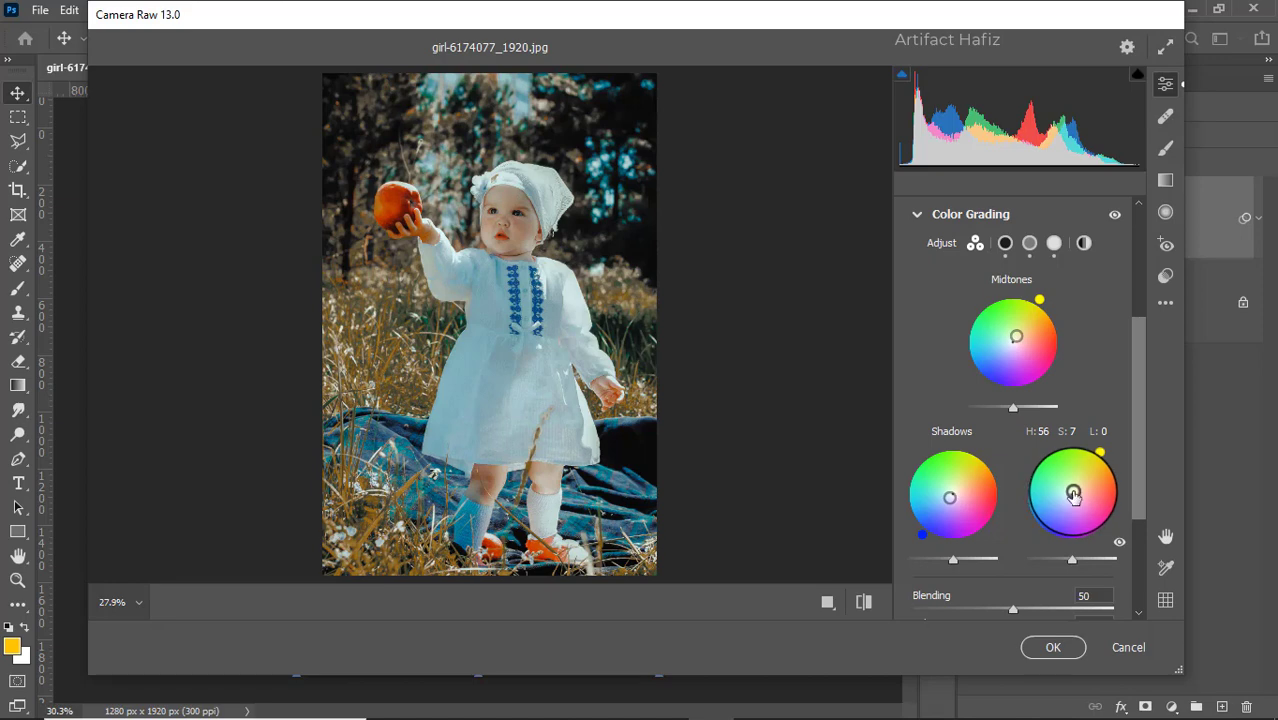
Add a vignette with amount -35, midpoint 23, roundness -30 and feather 100
{"action": "scroll", "coordinate": [1056, 482], "scroll_direction": "down", "scroll_amount": 1}
{"action": "scroll", "coordinate": [1044, 491], "scroll_direction": "down", "scroll_amount": 3}
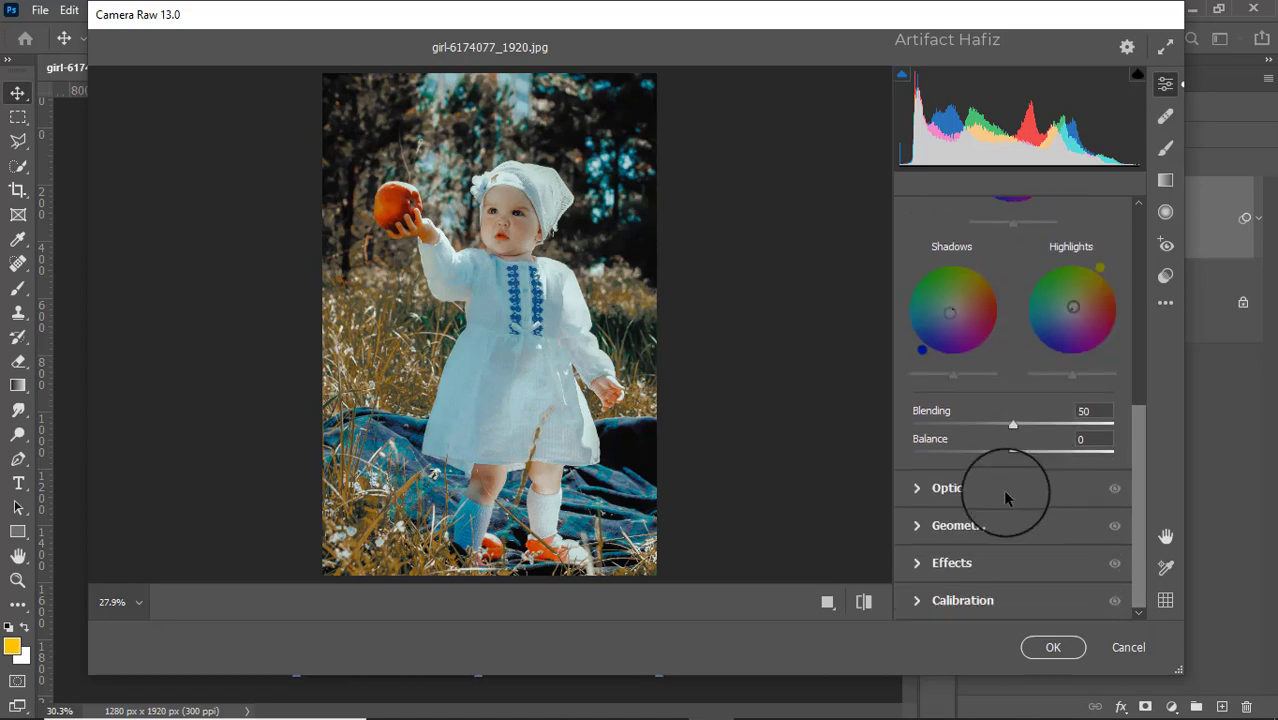
{"action": "left_click", "coordinate": [918, 564]}
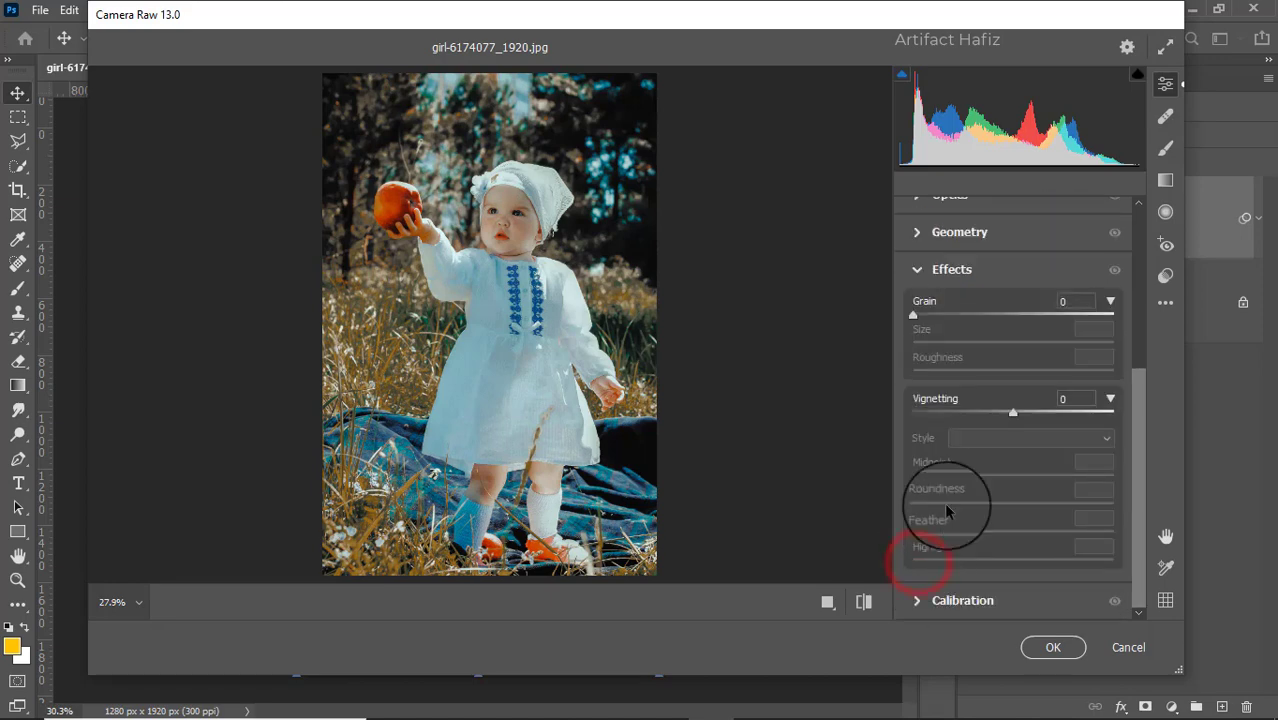
{"action": "left_click_drag", "start_coordinate": [1012, 413], "coordinate": [898, 418]}
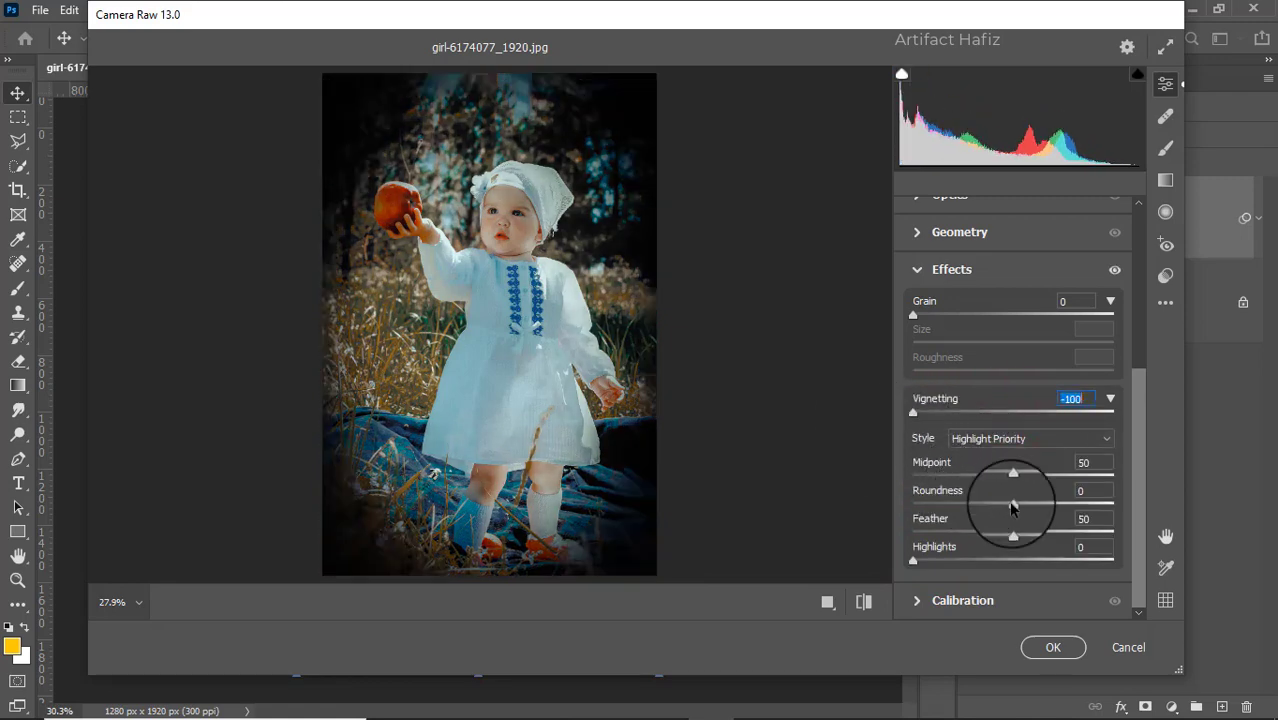
{"action": "mouse_move", "coordinate": [1013, 504]}
{"action": "left_mouse_down"}
{"action": "mouse_move", "coordinate": [1098, 504]}
{"action": "mouse_move", "coordinate": [981, 513]}
{"action": "mouse_move", "coordinate": [1146, 537]}
{"action": "left_mouse_up"}
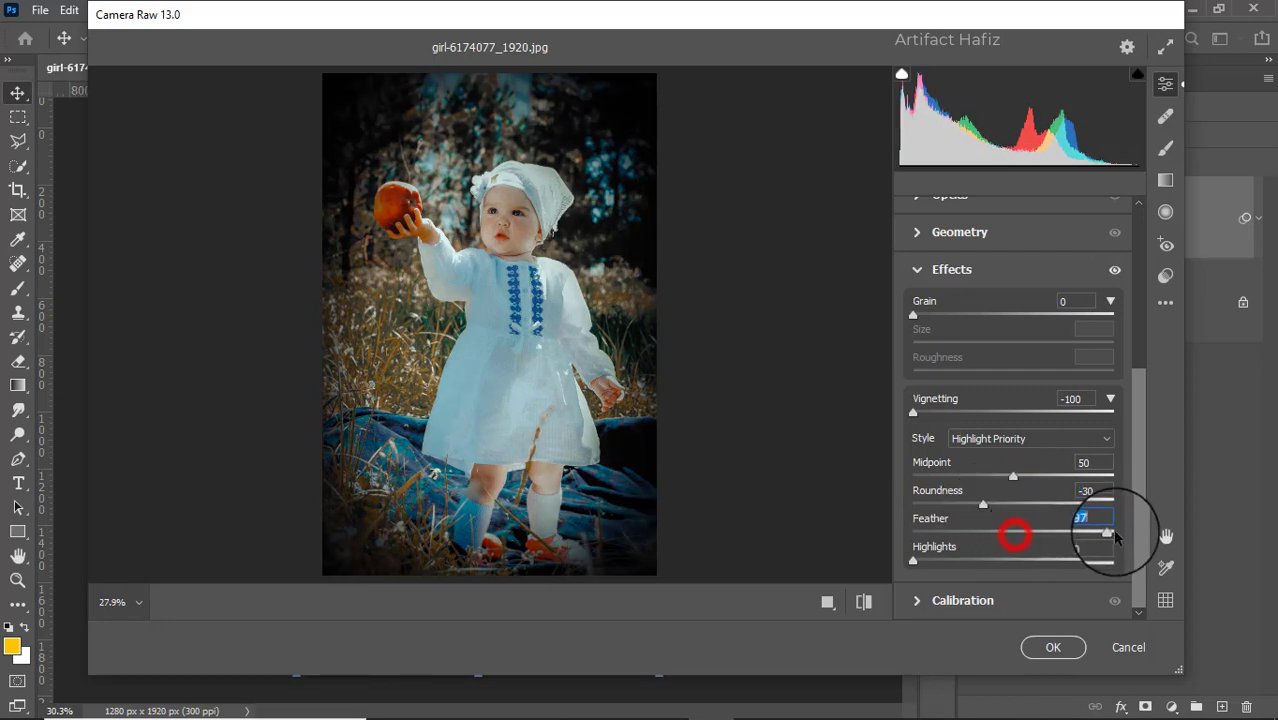
{"action": "left_click_drag", "start_coordinate": [1013, 477], "coordinate": [958, 476]}
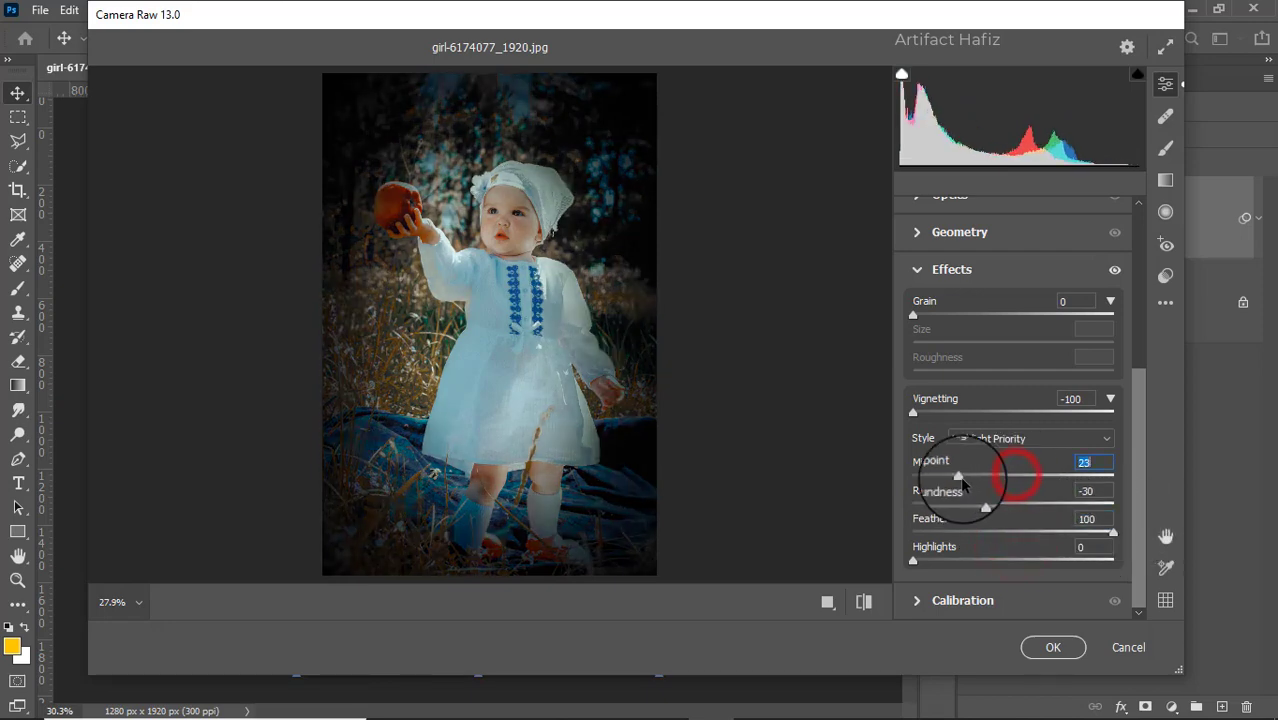
{"action": "mouse_move", "coordinate": [913, 416]}
{"action": "left_mouse_down"}
{"action": "mouse_move", "coordinate": [1013, 418]}
{"action": "mouse_move", "coordinate": [984, 424]}
{"action": "mouse_move", "coordinate": [978, 412]}
{"action": "left_mouse_up"}
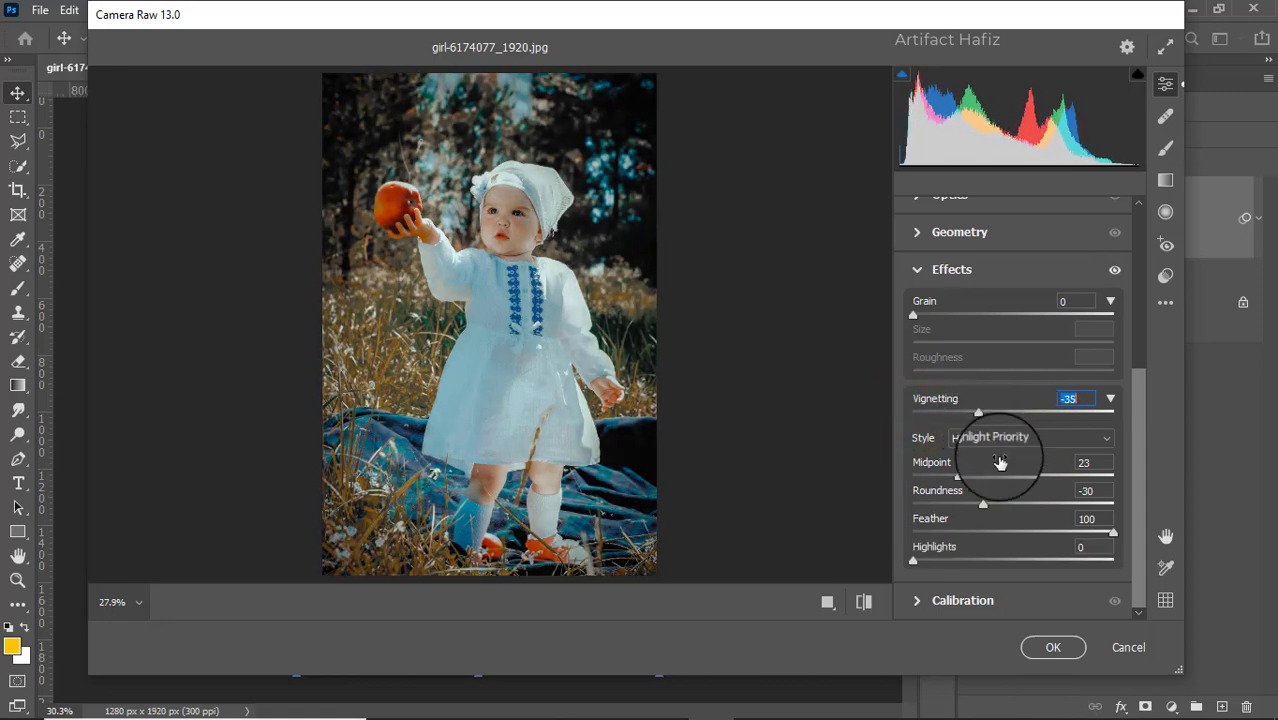
Set Red, Green and Blue primary saturation to -7, +14 and +13 in Calibration
{"action": "left_click", "coordinate": [906, 604]}
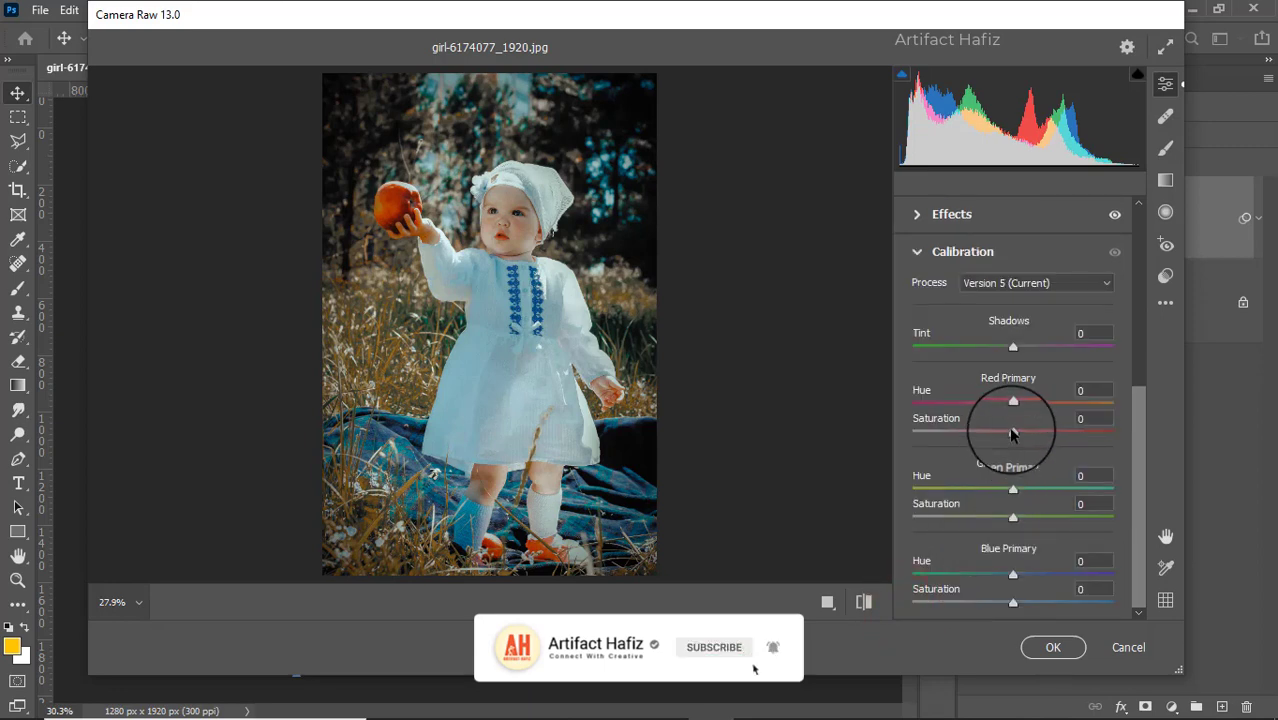
{"action": "left_click_drag", "start_coordinate": [1013, 517], "coordinate": [1027, 517]}
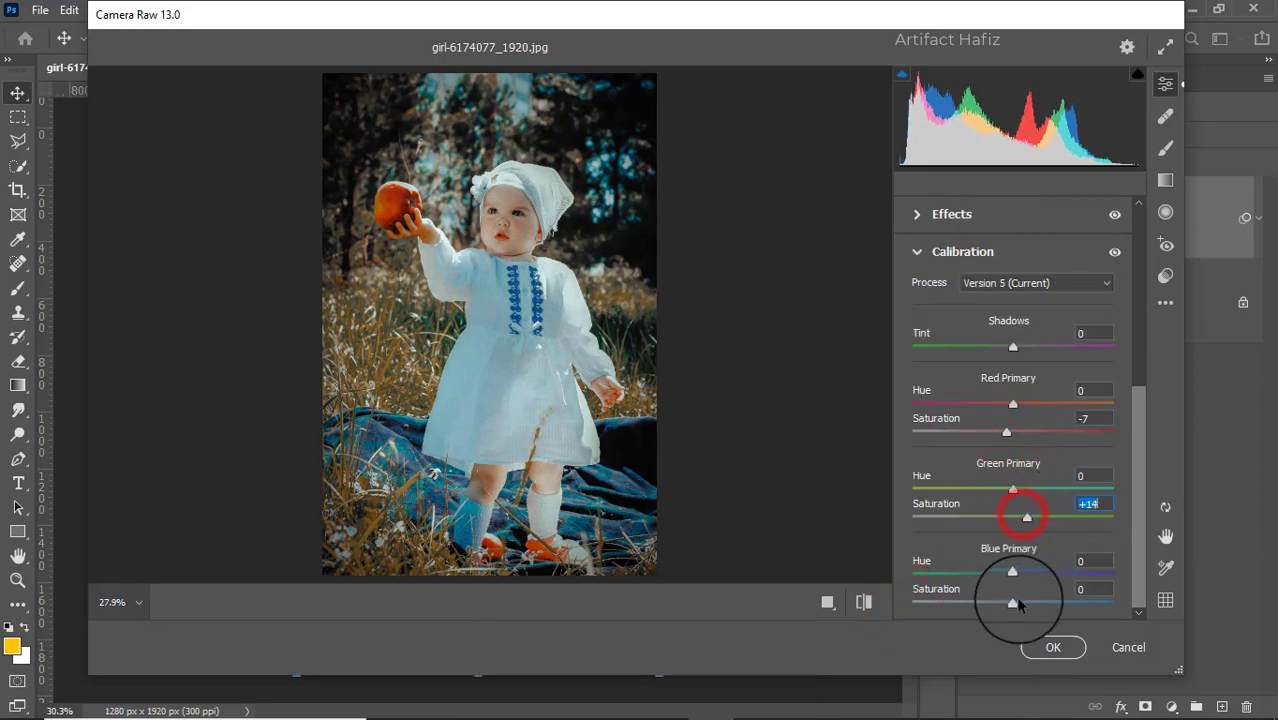
{"action": "left_click_drag", "start_coordinate": [1015, 604], "coordinate": [1029, 604]}
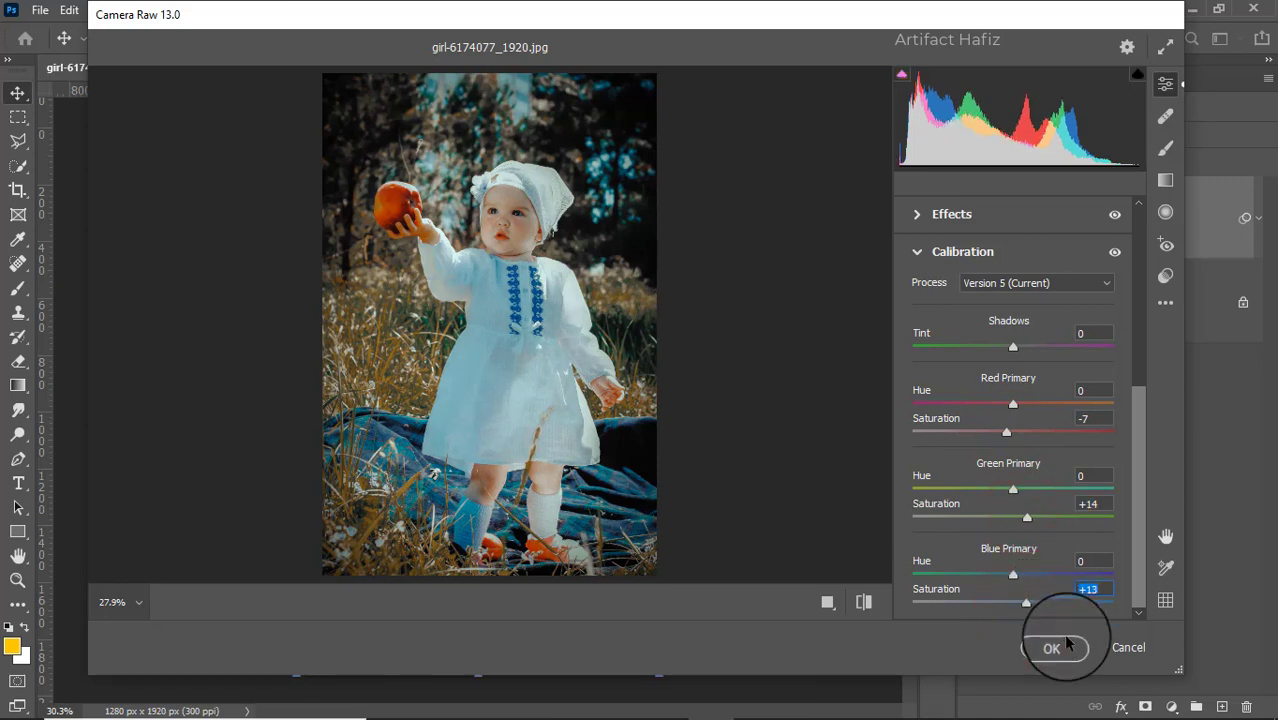
{"action": "scroll", "coordinate": [1035, 520], "scroll_direction": "up", "scroll_amount": 2}
{"action": "scroll", "coordinate": [1021, 460], "scroll_direction": "up", "scroll_amount": 5}
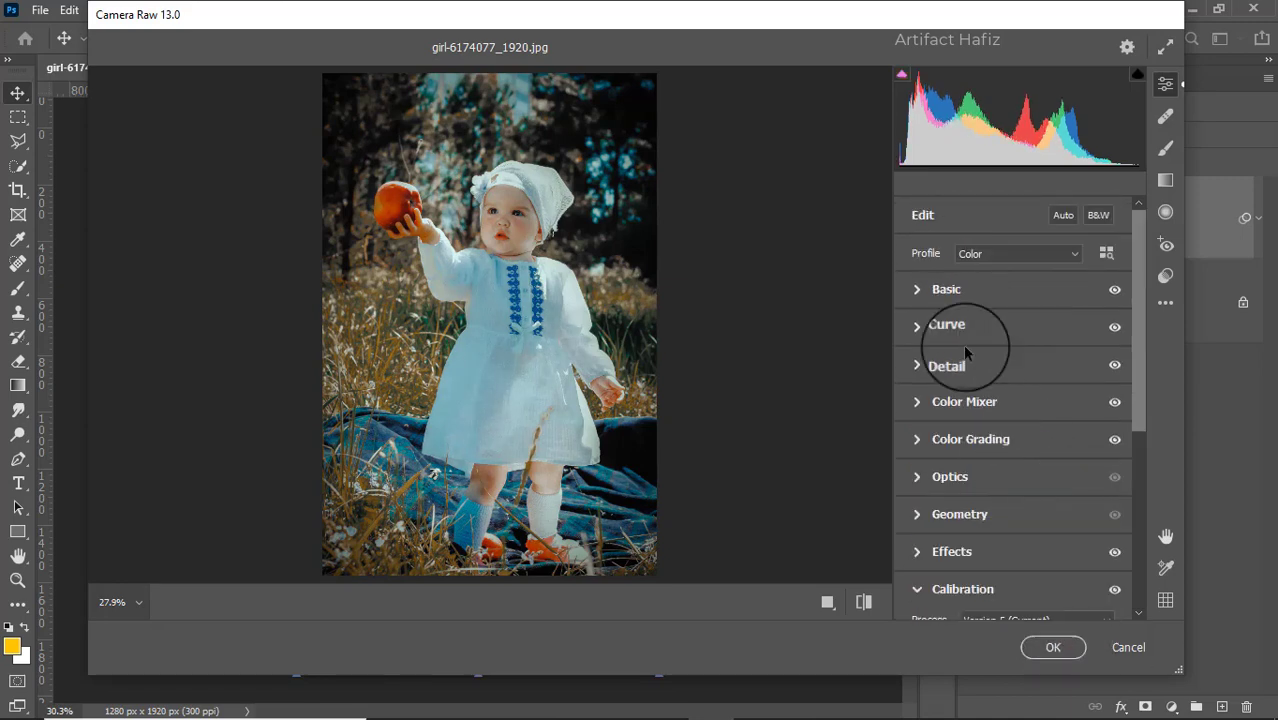
Readjust the Basic panel to Exposure -1.05 and Whites +64
{"action": "left_click", "coordinate": [912, 287]}
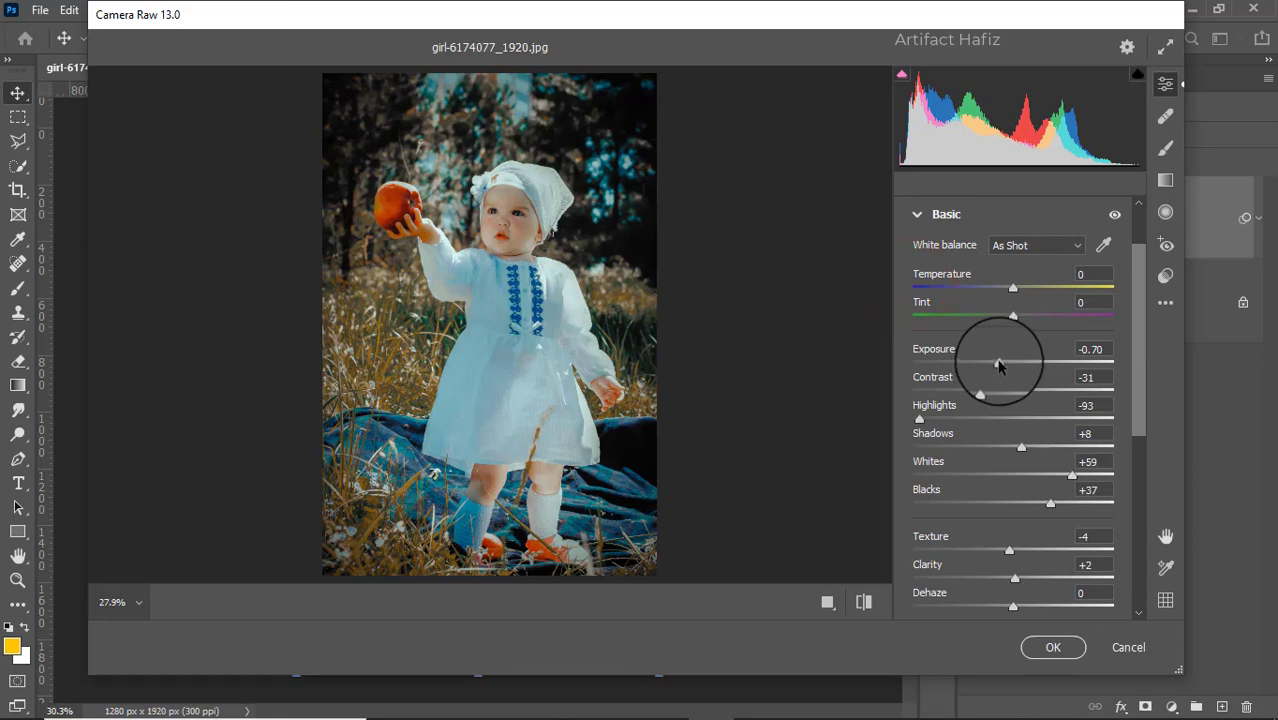
{"action": "left_click_drag", "start_coordinate": [998, 365], "coordinate": [981, 372]}
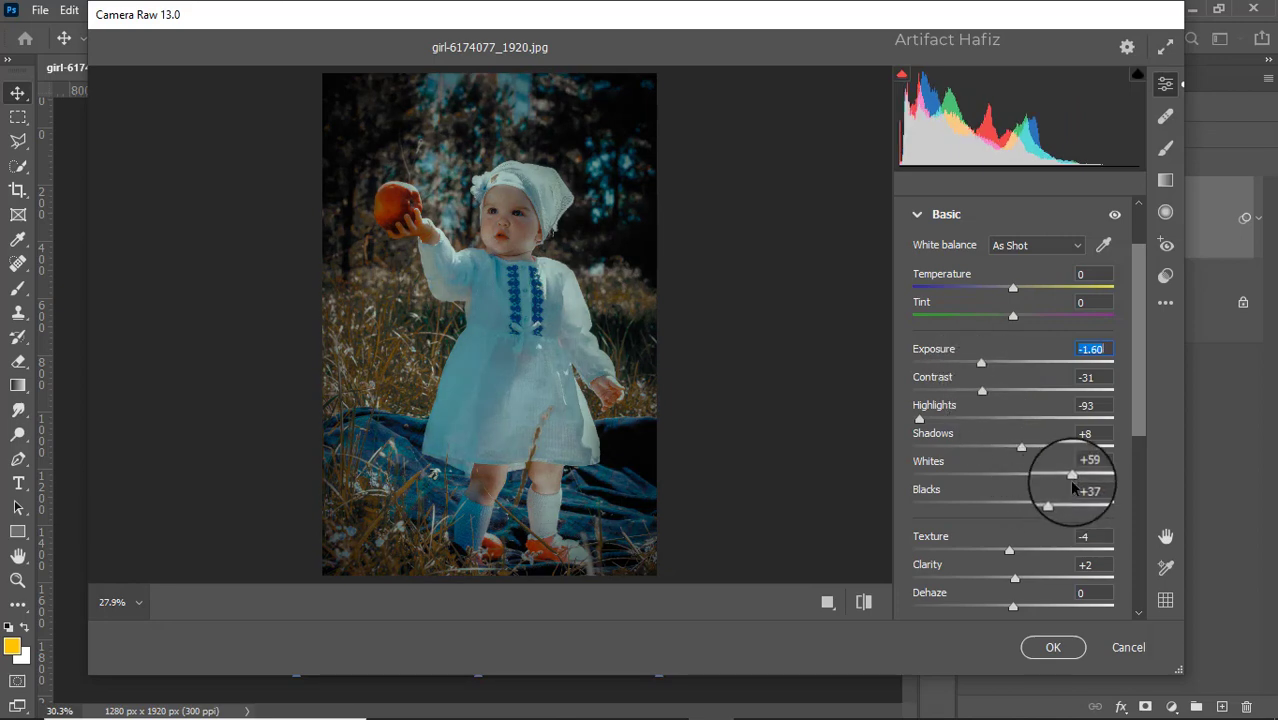
{"action": "left_click_drag", "start_coordinate": [1072, 476], "coordinate": [1084, 476]}
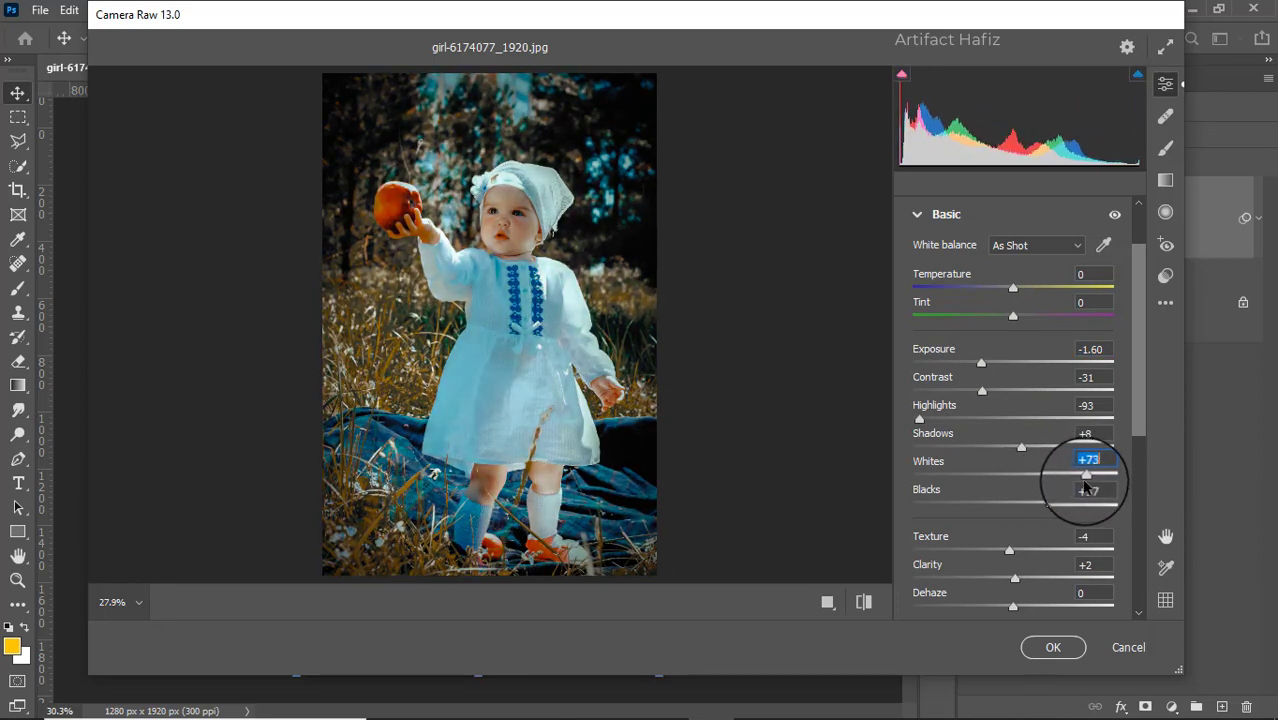
{"action": "left_click_drag", "start_coordinate": [1080, 478], "coordinate": [1090, 486]}
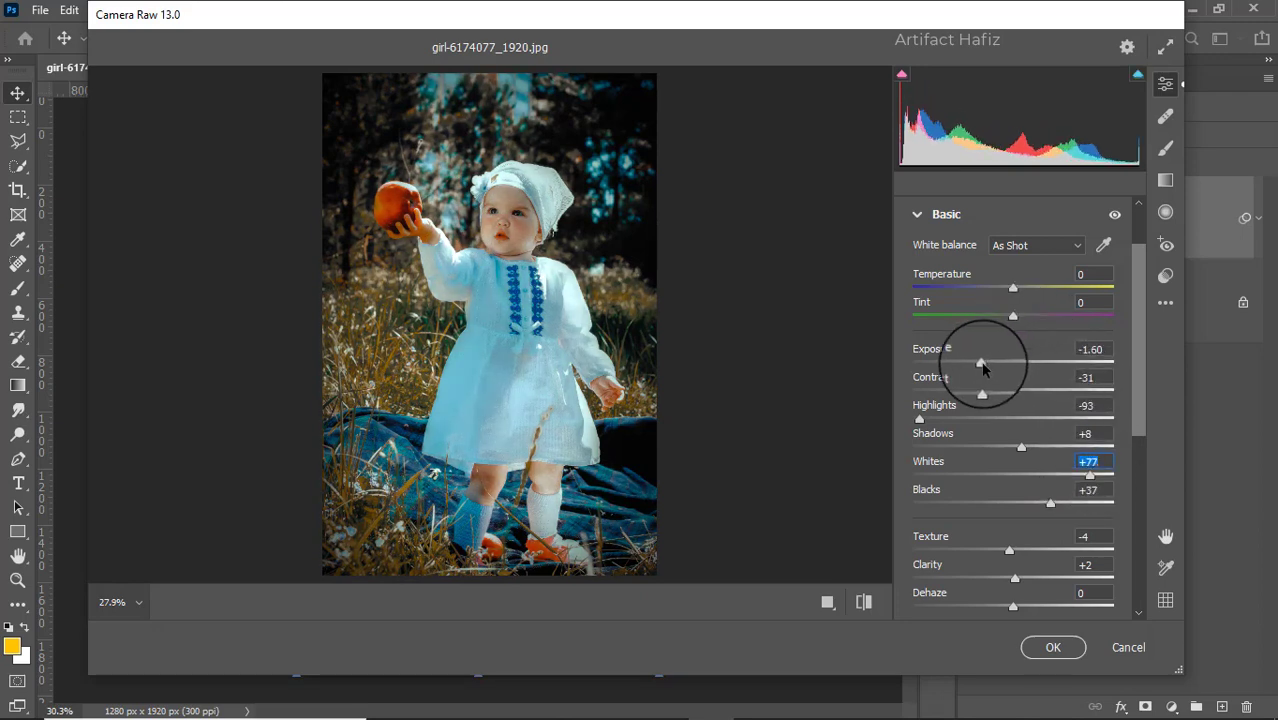
{"action": "left_click_drag", "start_coordinate": [981, 363], "coordinate": [992, 366]}
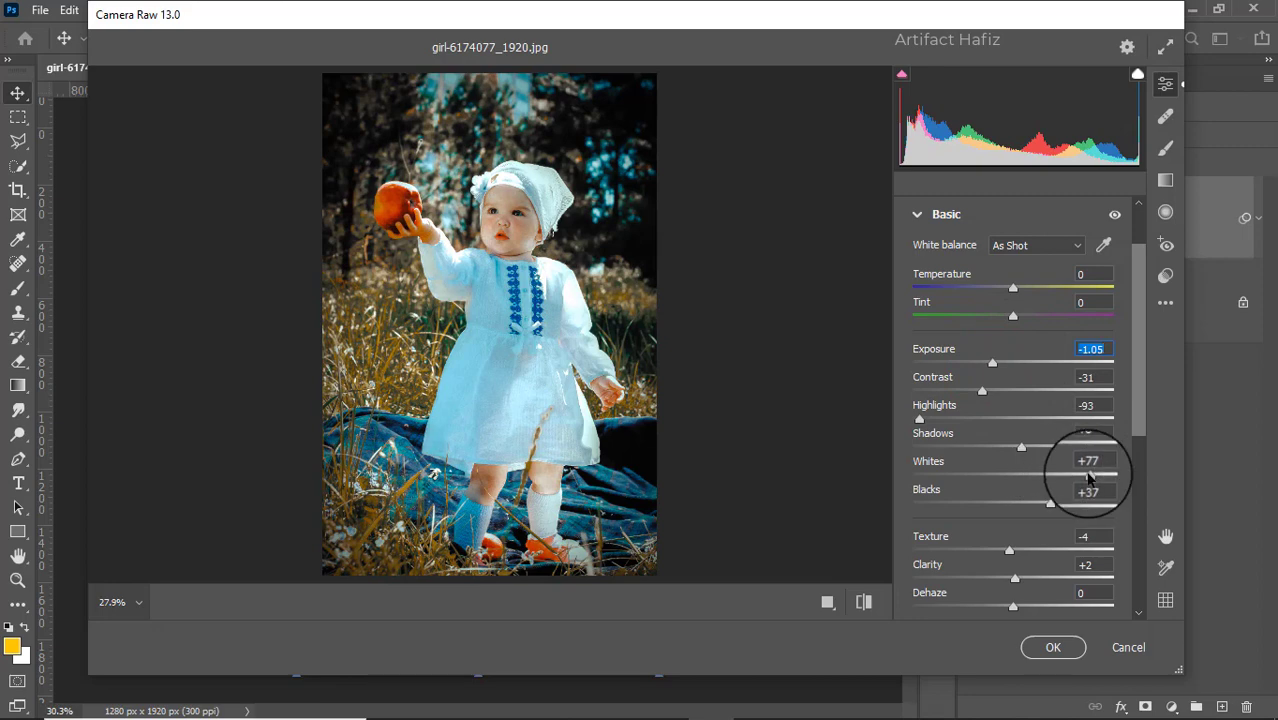
{"action": "left_click_drag", "start_coordinate": [1090, 470], "coordinate": [1081, 480]}
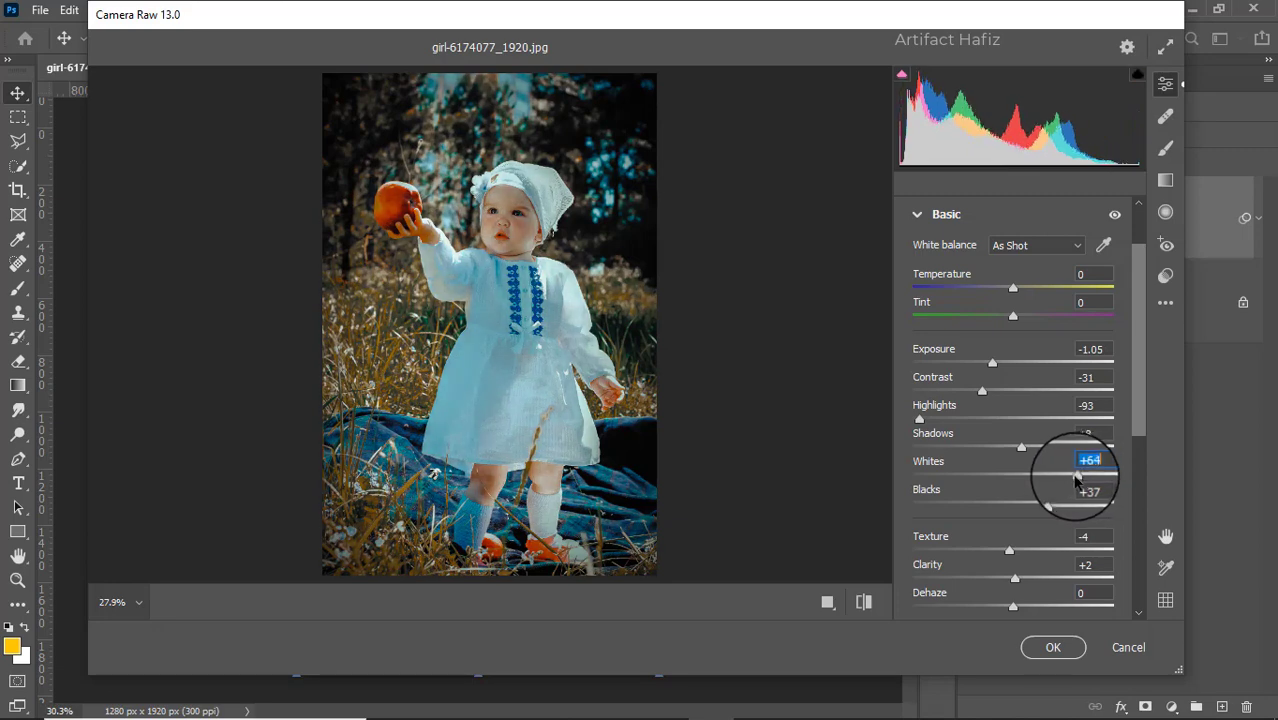
Apply the moody teal Camera Raw grade to Background copy, then toggle its visibility to compare before/after
{"action": "left_click", "coordinate": [1050, 647]}
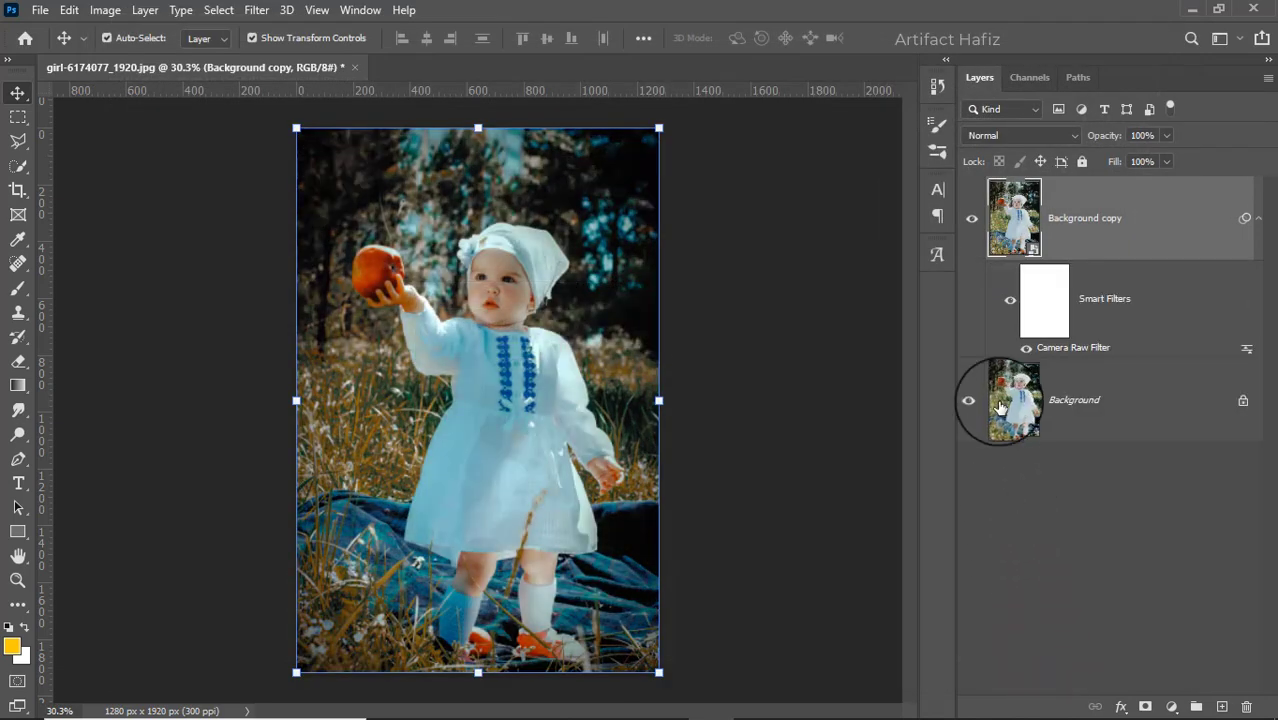
{"action": "left_click", "coordinate": [972, 219]}
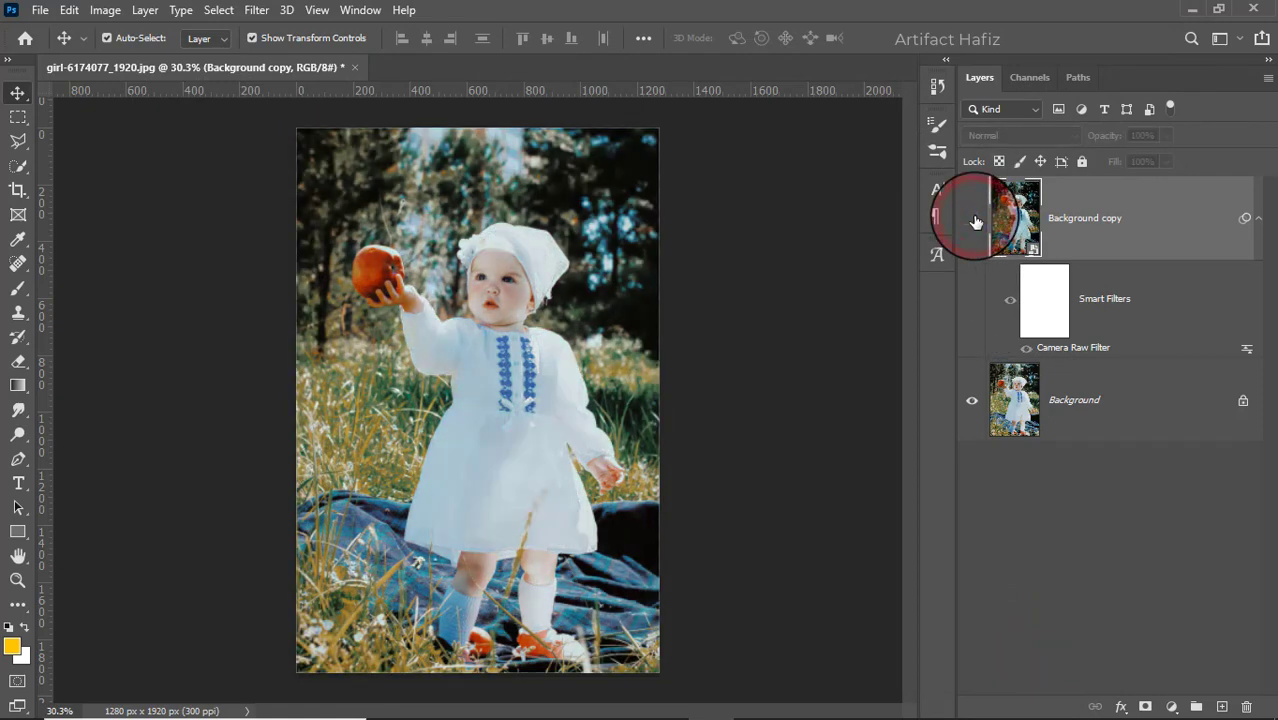
{"action": "left_click", "coordinate": [972, 219]}
{"action": "left_click", "coordinate": [972, 219]}
{"action": "left_click", "coordinate": [972, 219]}
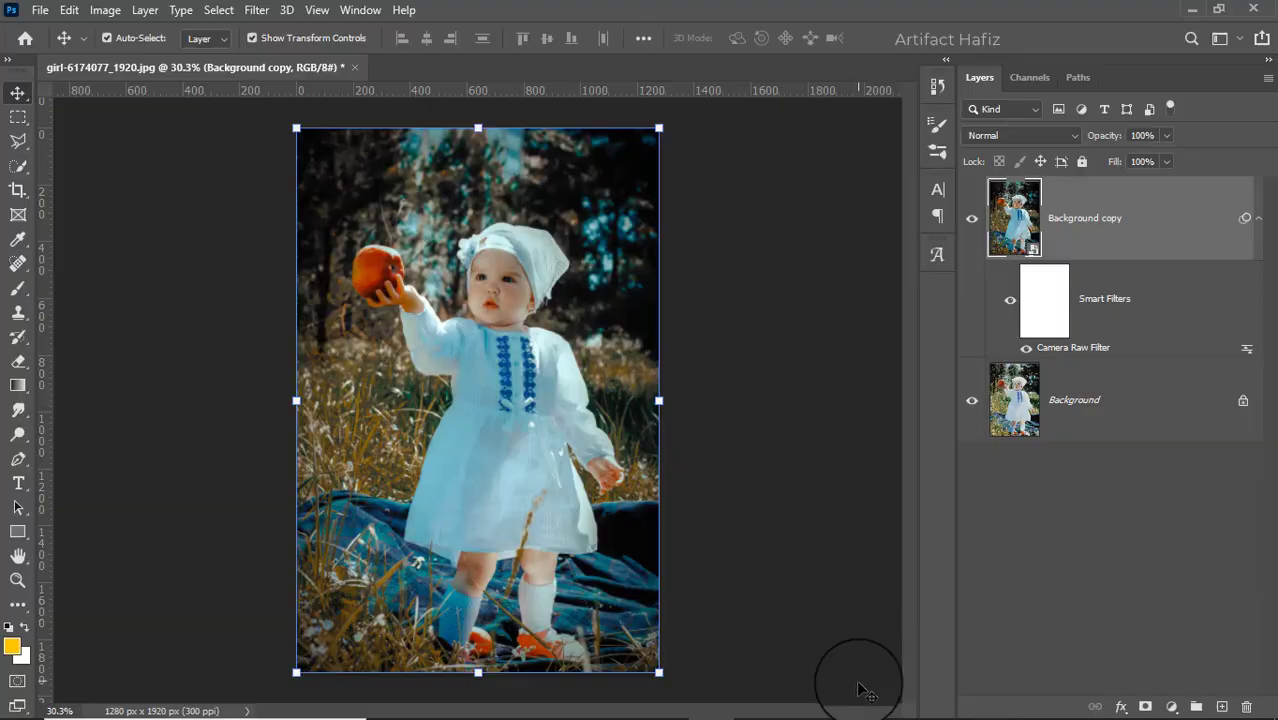